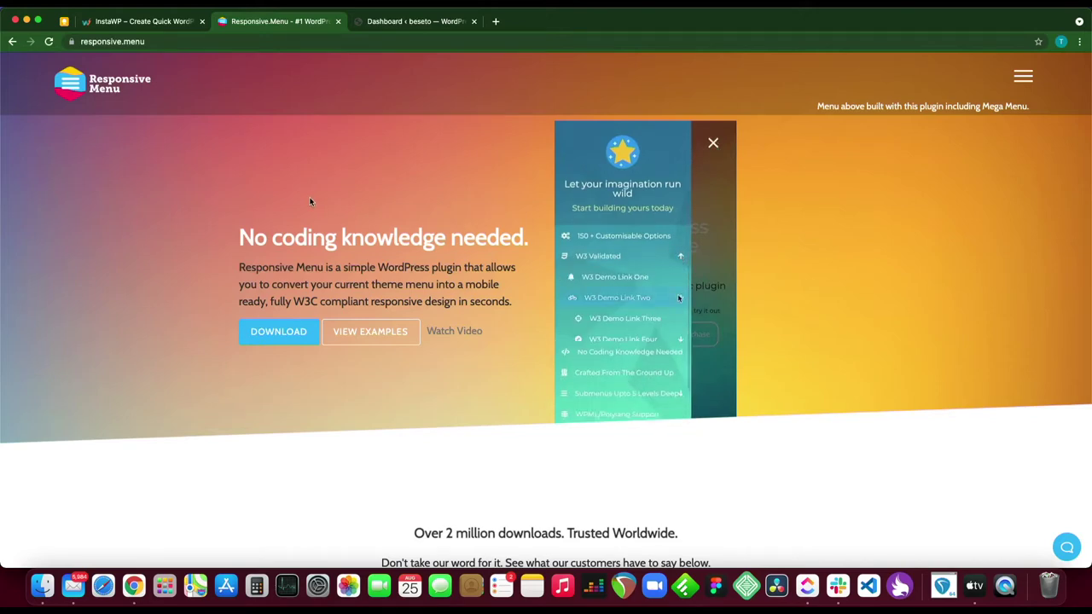
Step: Look over the InstaWP homepage, including its customer testimonials
key("ctrl+shift+Tab")
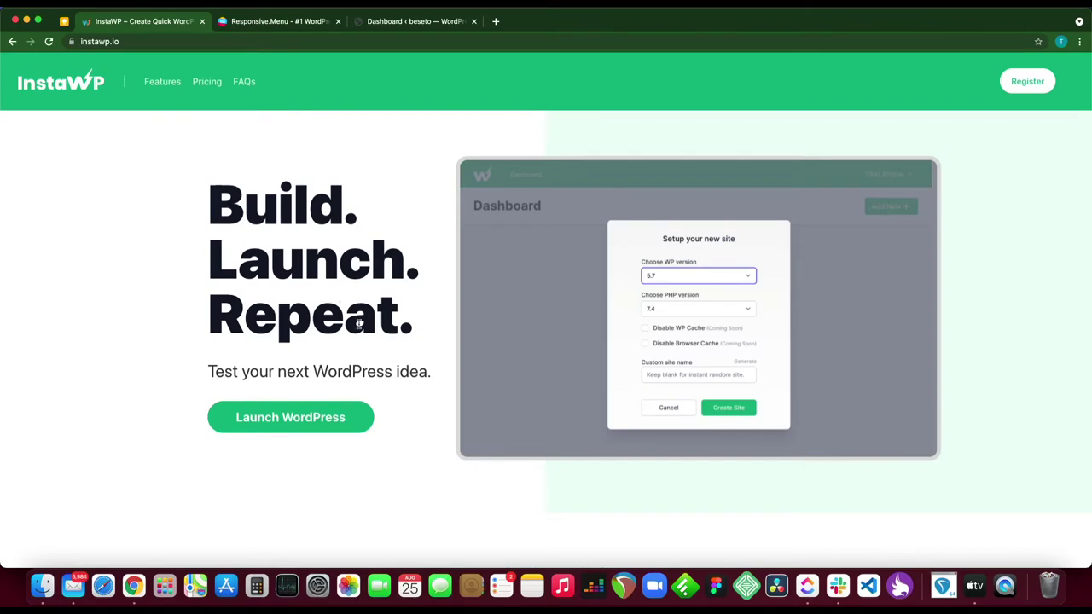
scroll(408, 337, "down", 5)
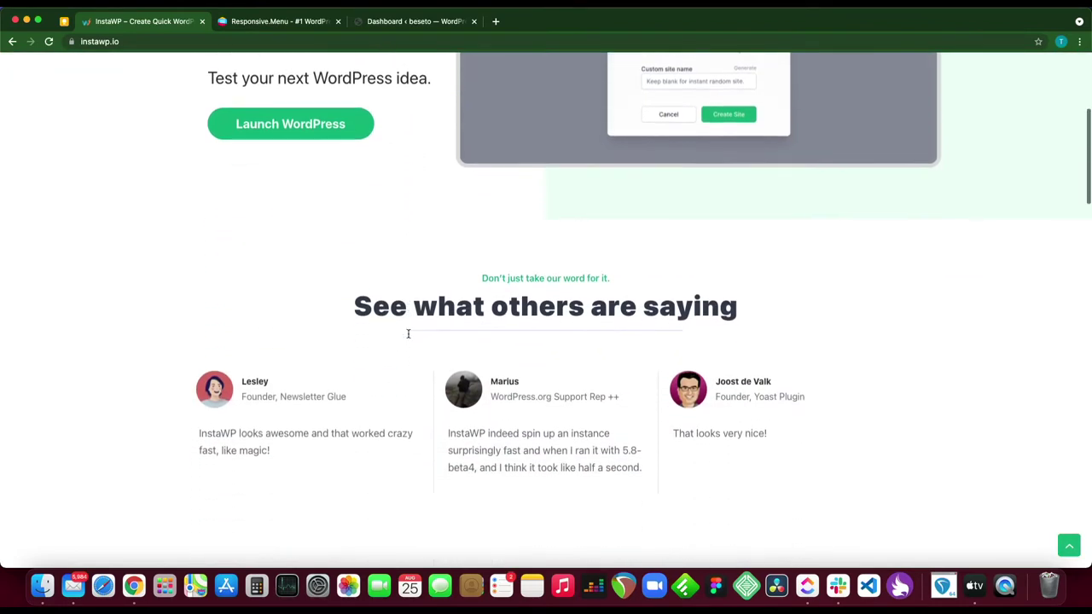
scroll(408, 333, "down", 2)
scroll(408, 337, "up", 5)
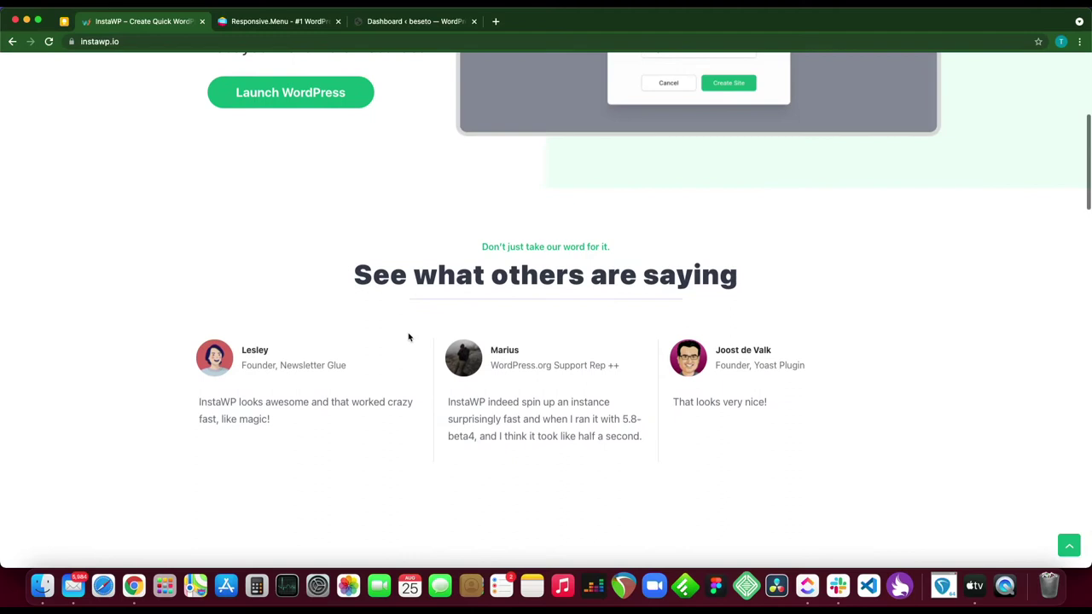
scroll(408, 337, "up", 2)
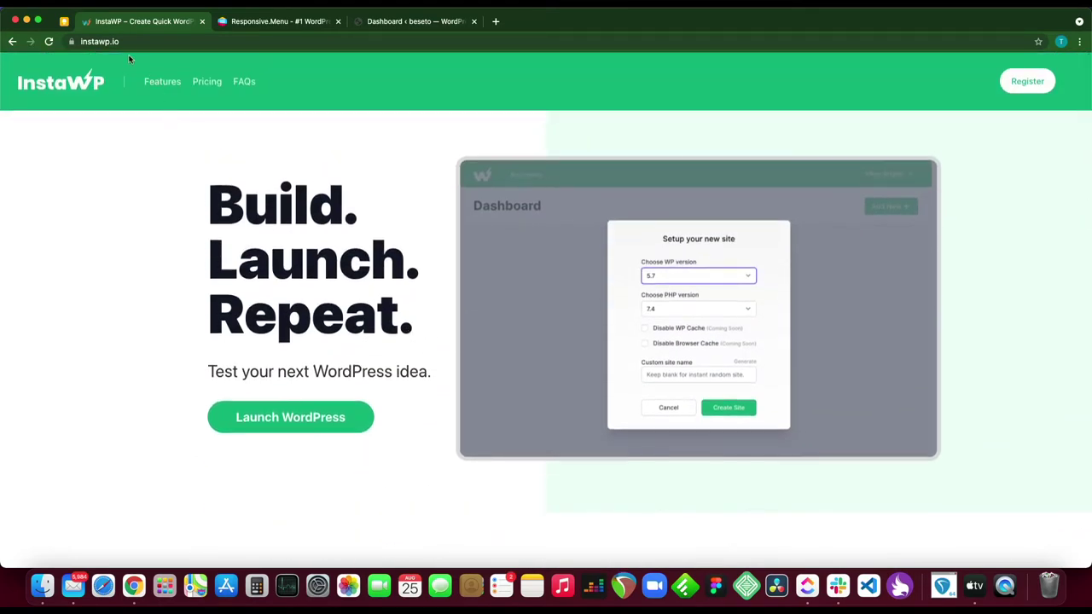
Step: In the WordPress dashboard, search new plugins for "responsive menu", and install and activate Responsive Menu – Create Mobile-Friendly Menu
left_click(412, 21)
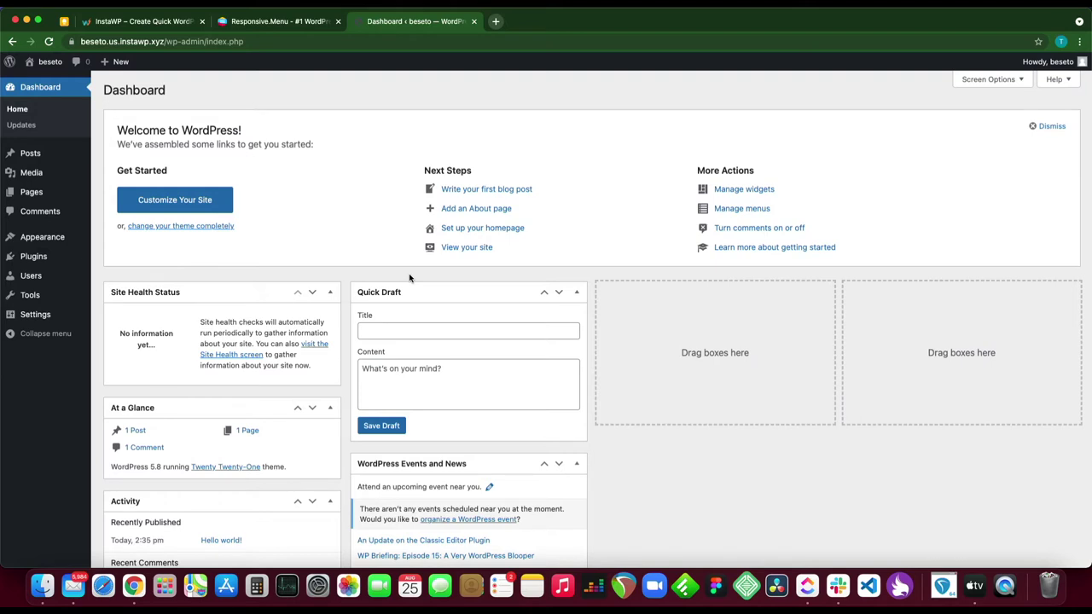
mouse_move(38, 256)
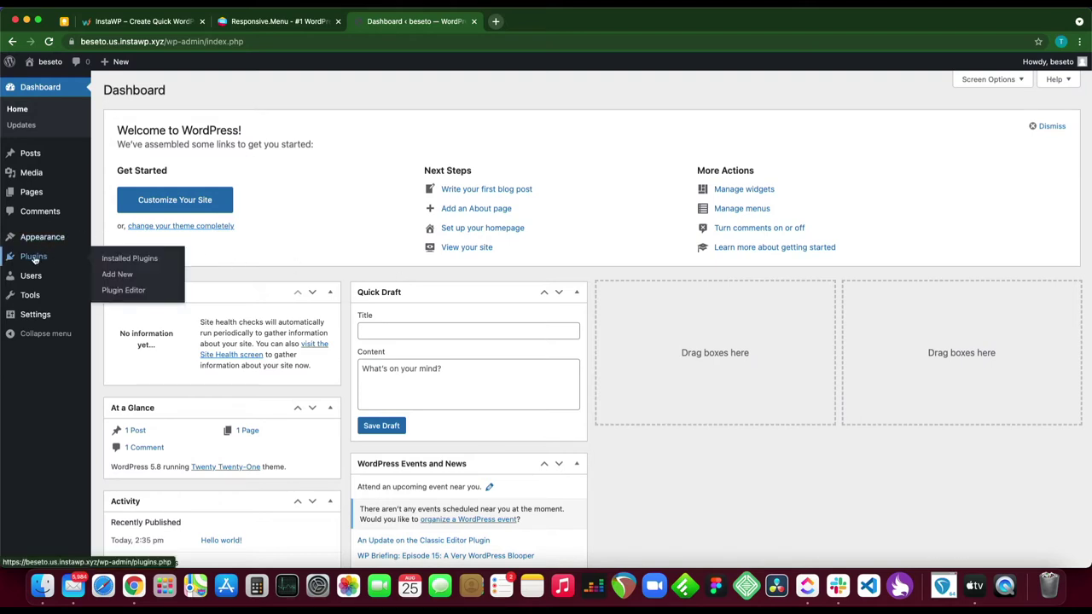
left_click(123, 278)
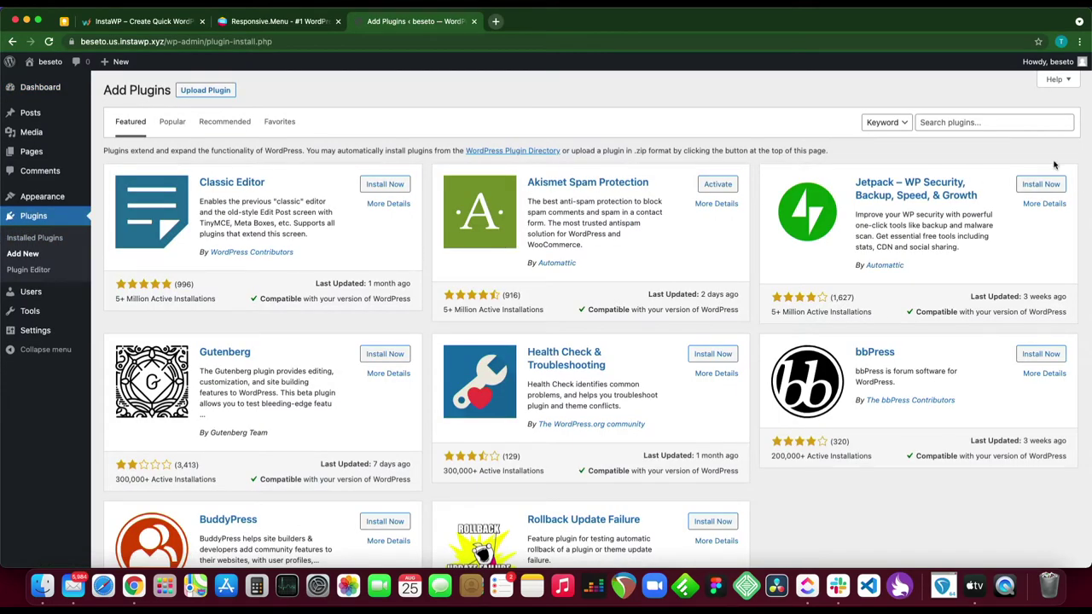
left_click(959, 122)
type("respon")
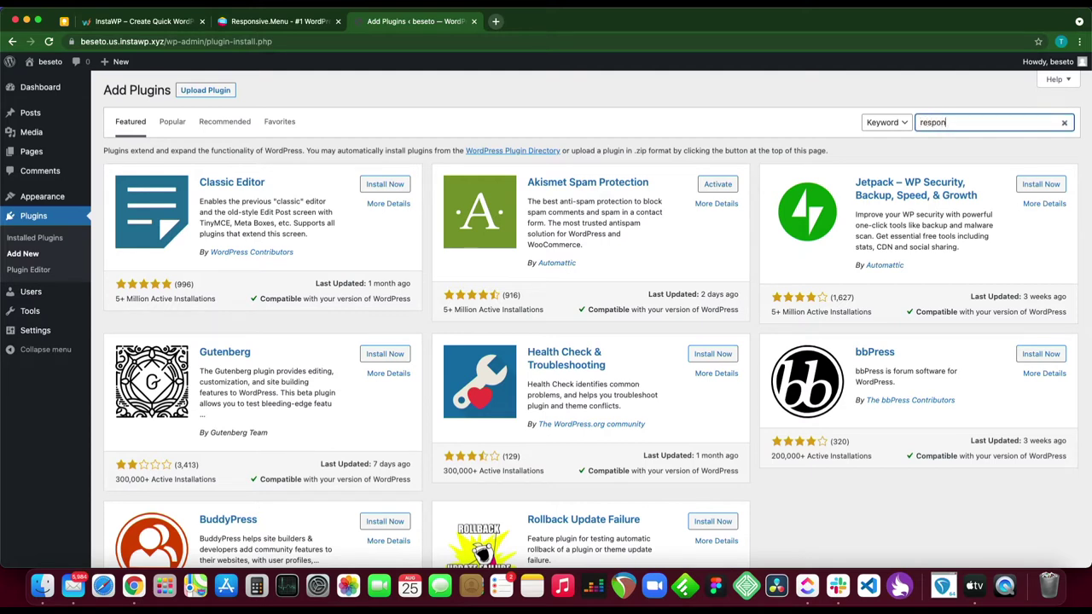
type("sive menu")
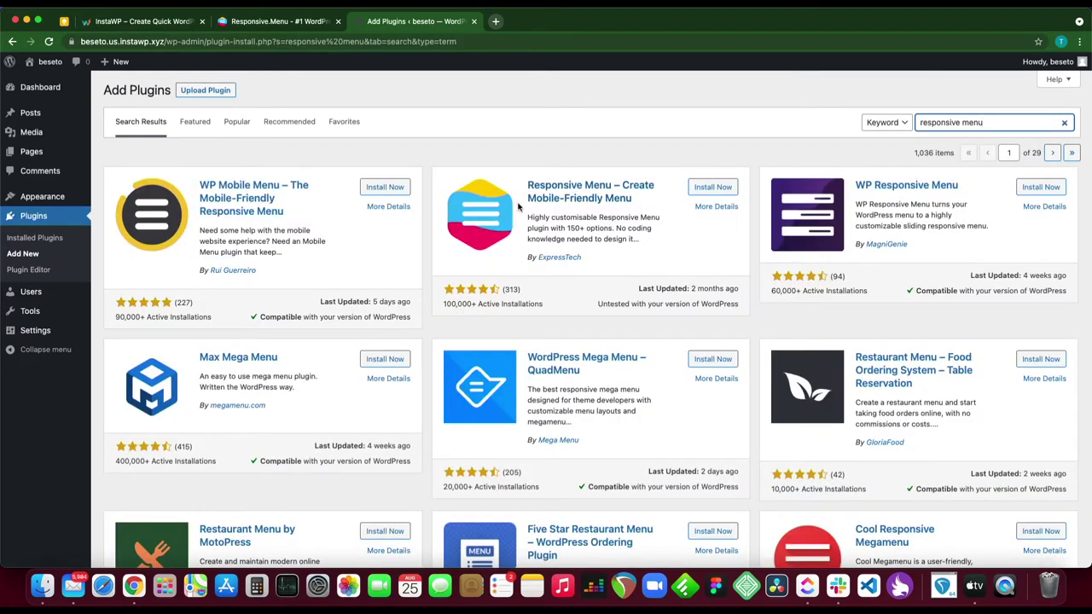
left_click(711, 191)
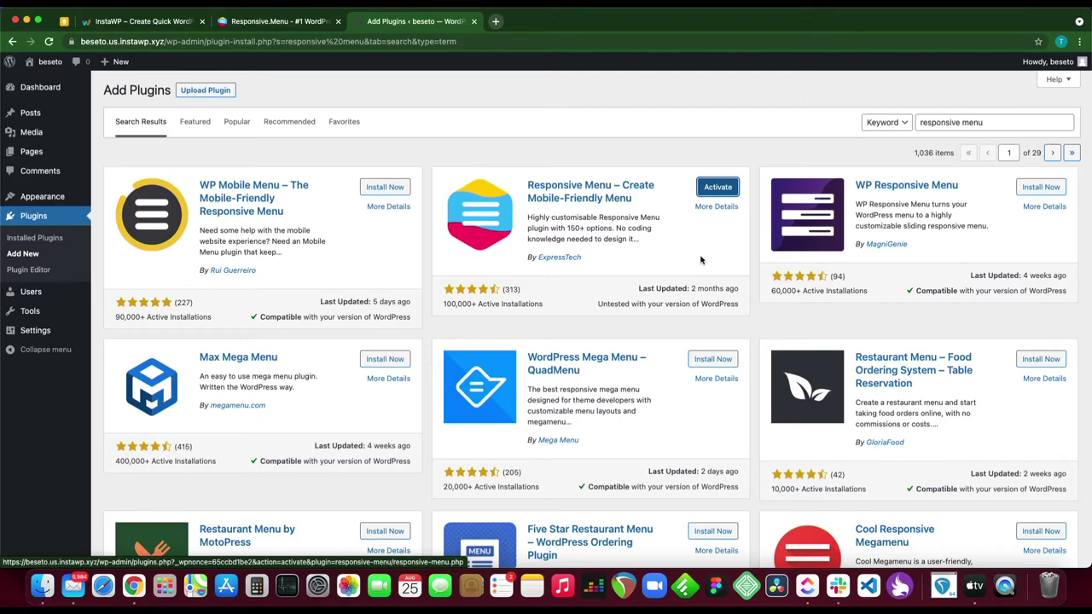
left_click(715, 192)
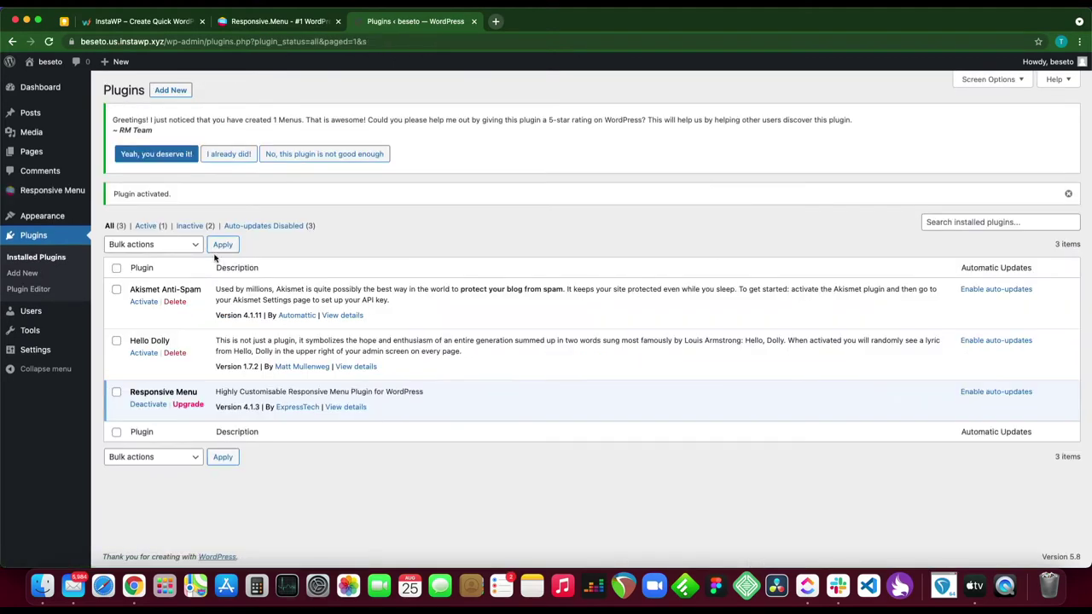
Step: Assign Menu 1 to the theme's Primary menu location and save the changes
left_click(43, 217)
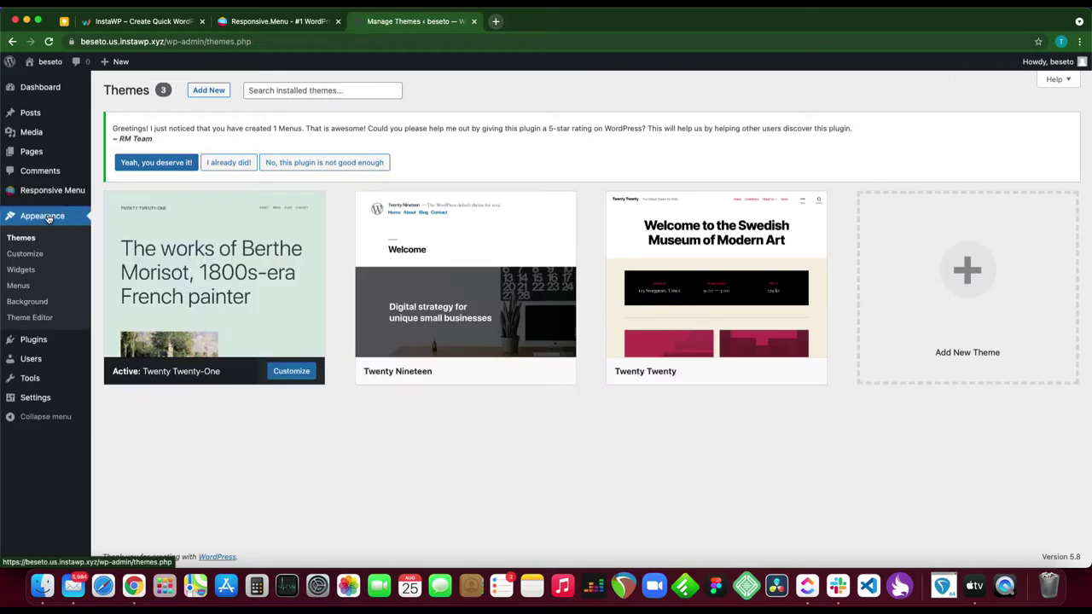
left_click(19, 286)
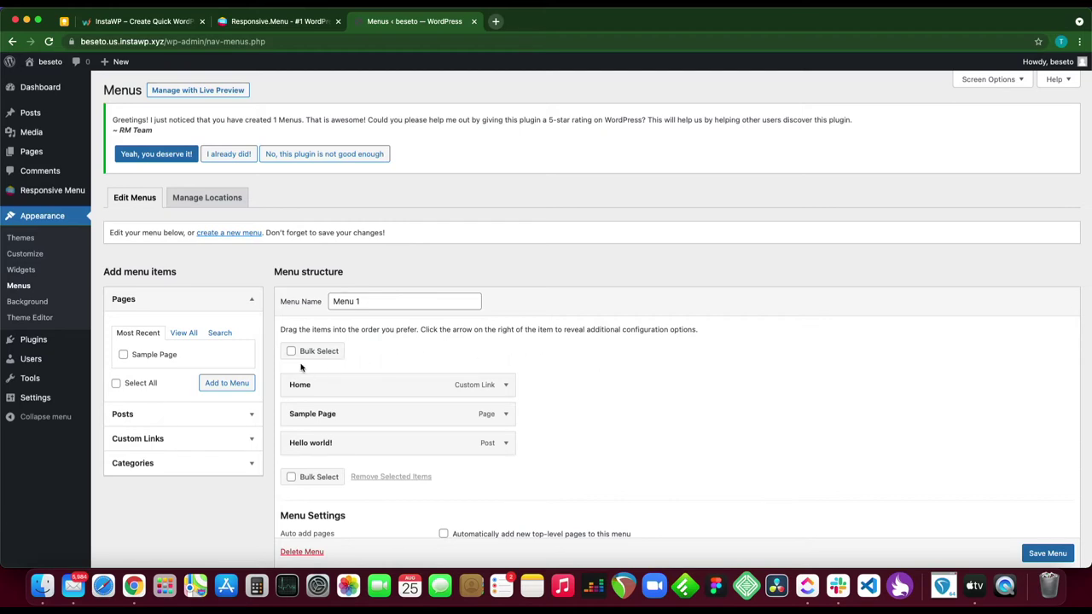
left_click(213, 198)
left_click(362, 269)
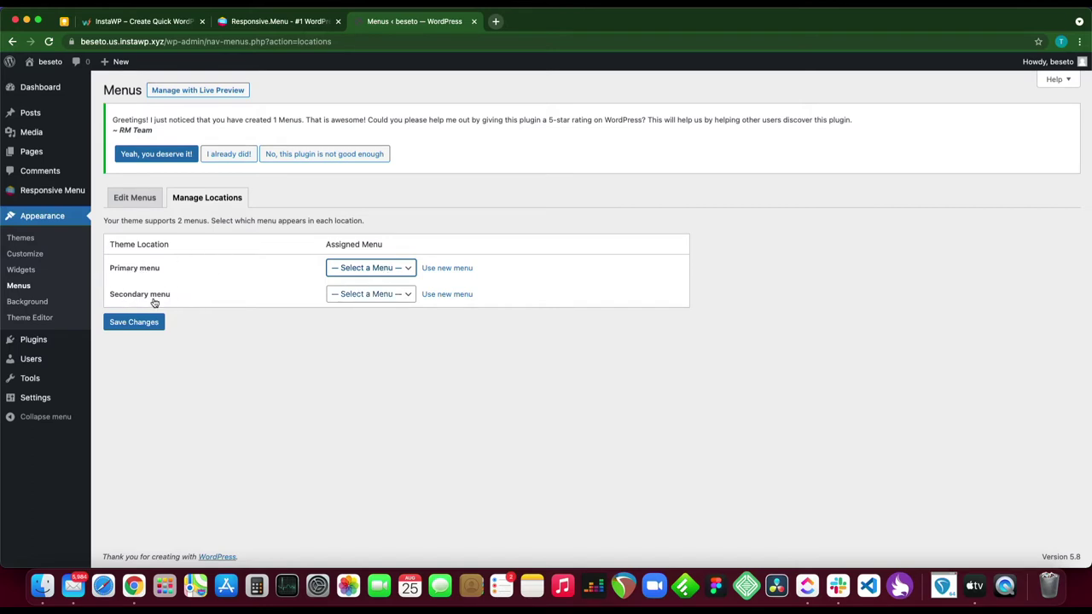
left_click(403, 272)
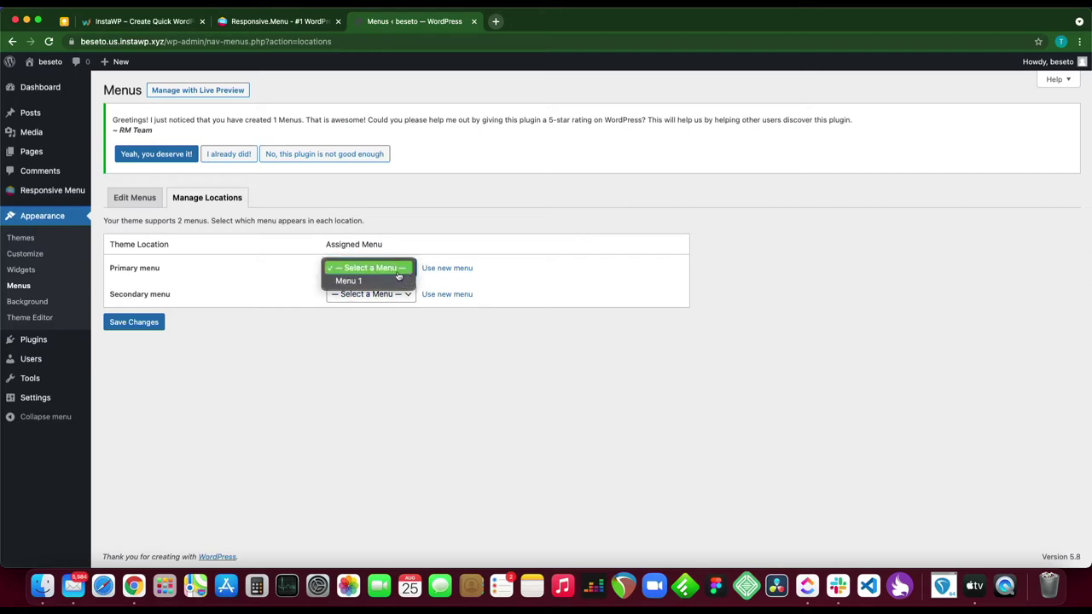
left_click(351, 281)
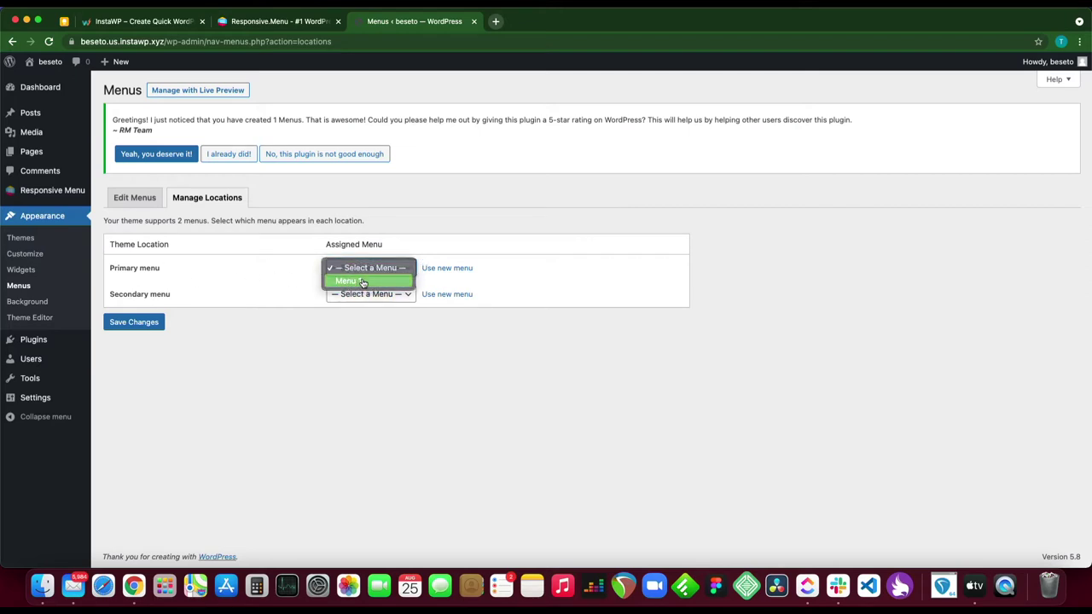
left_click(124, 322)
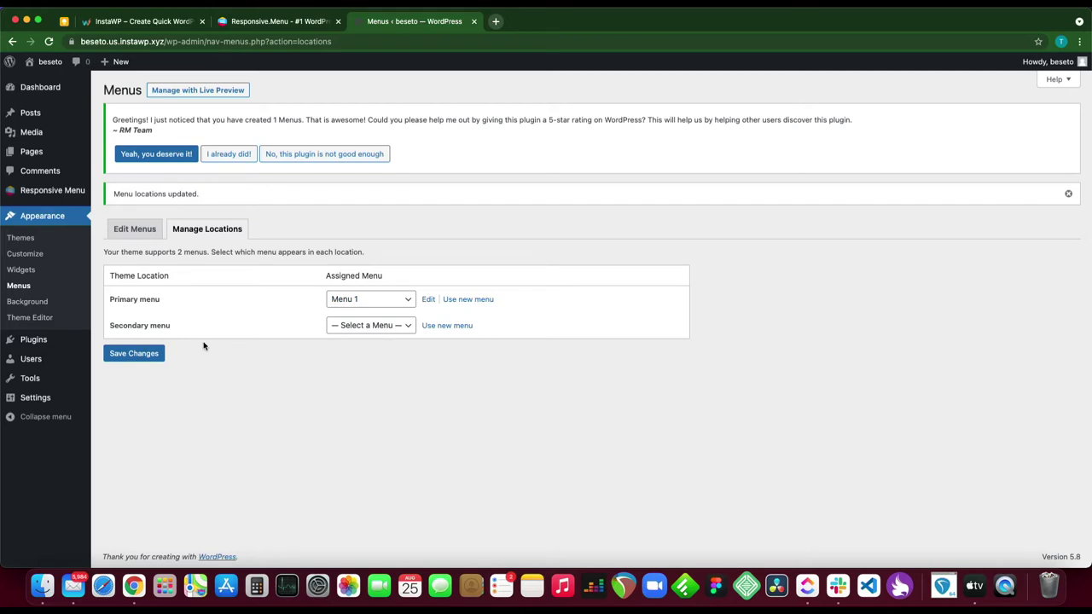
Step: Start a new menu in the Responsive Menu plugin and choose the installed Electric Blue Theme
left_click(42, 196)
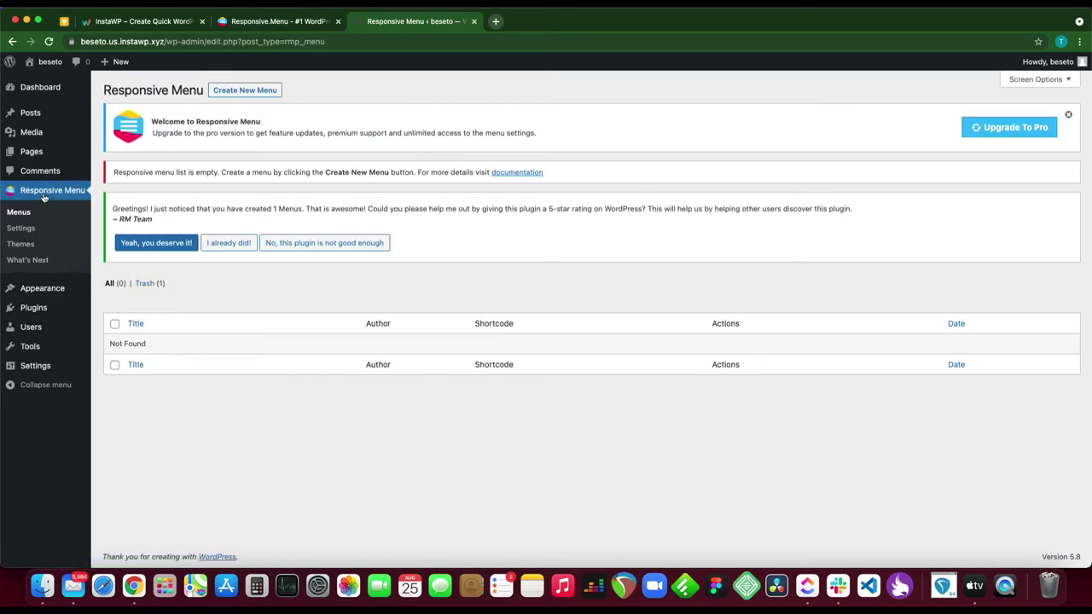
left_click(248, 90)
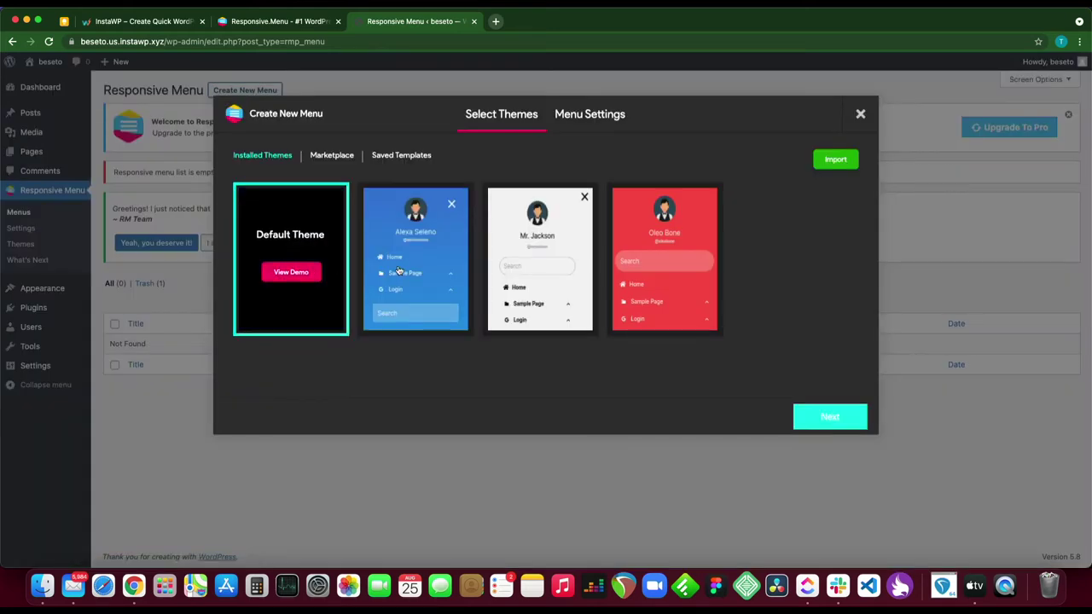
mouse_move(656, 273)
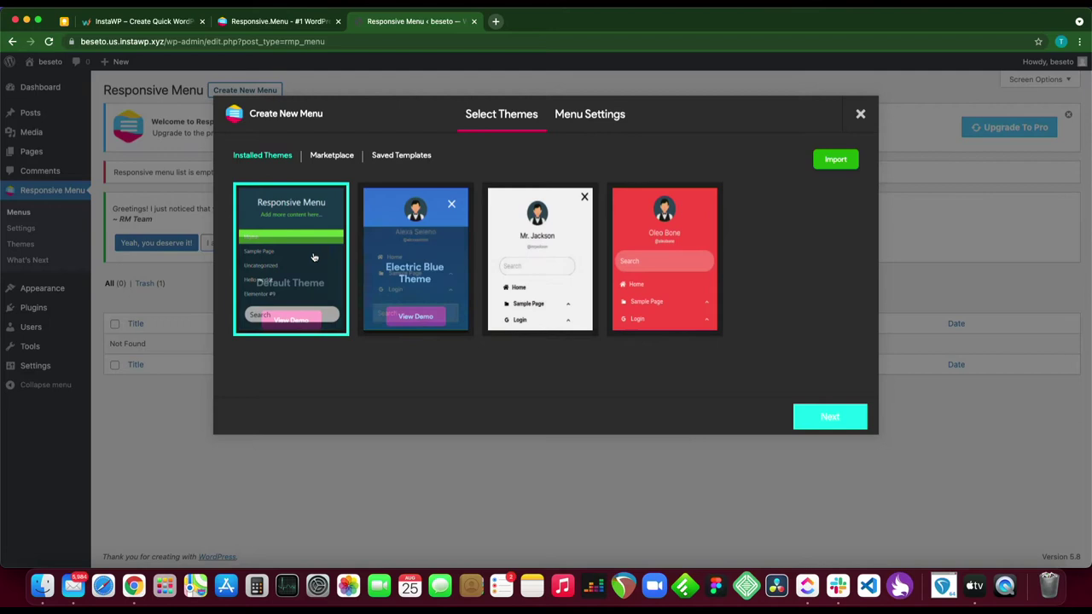
mouse_move(323, 260)
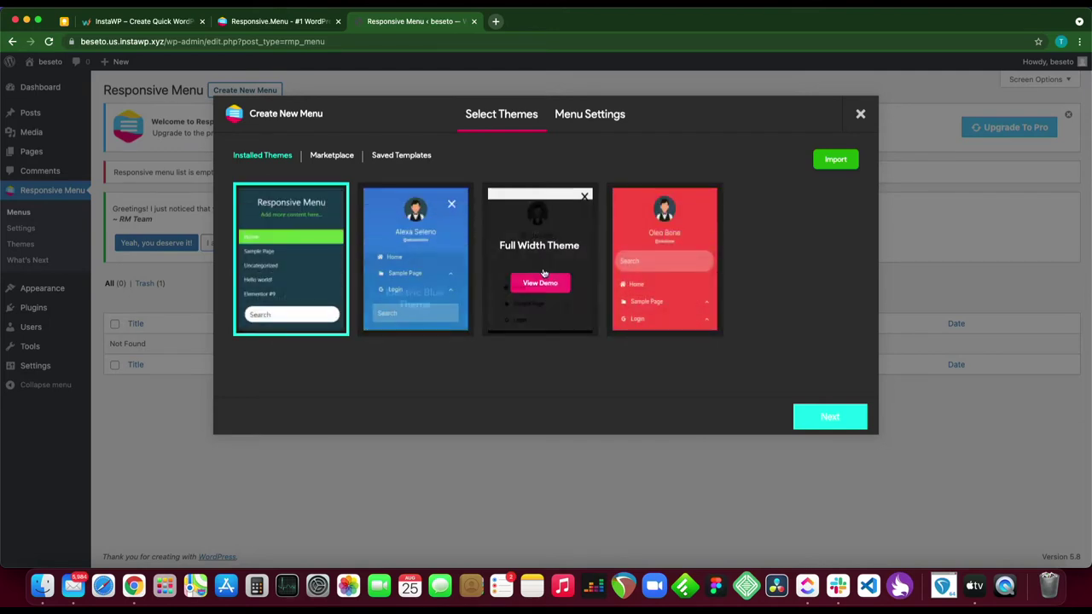
mouse_move(625, 260)
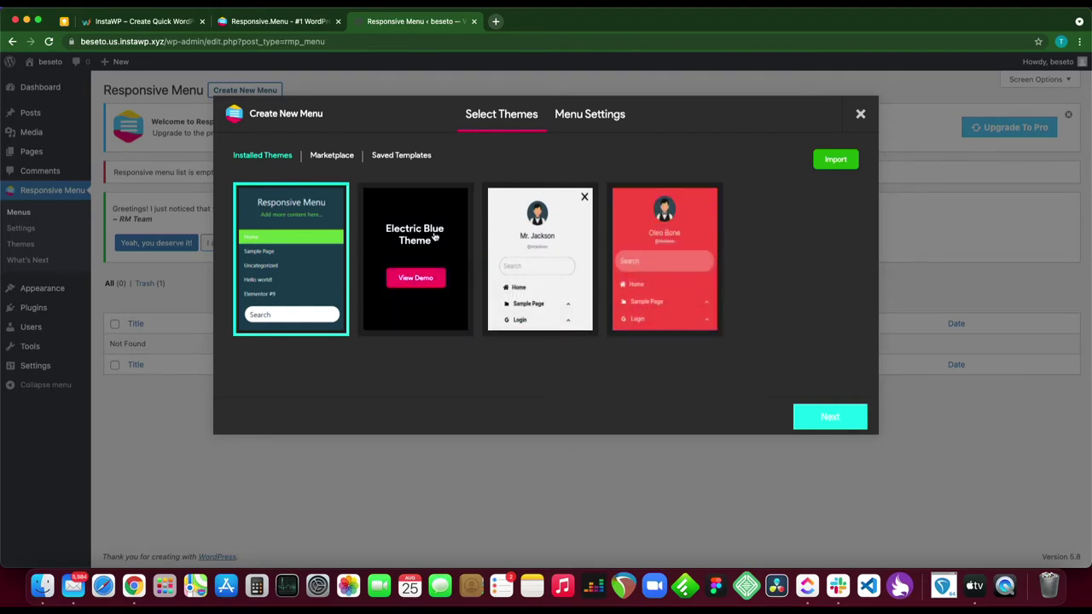
left_click(436, 237)
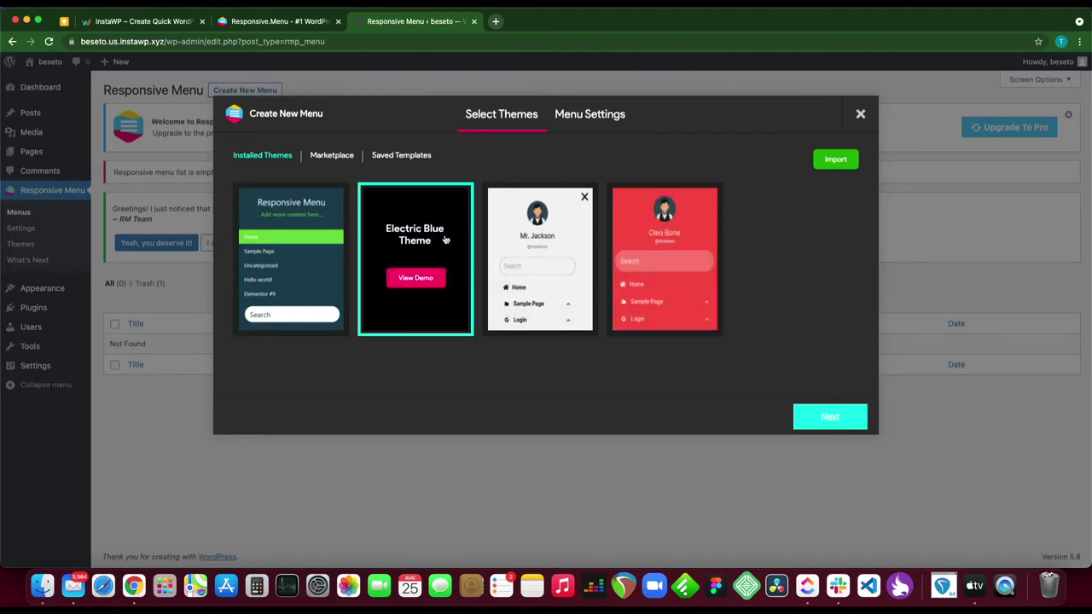
Step: Review the marketplace themes and the saved templates, and return to the installed themes
left_click(335, 157)
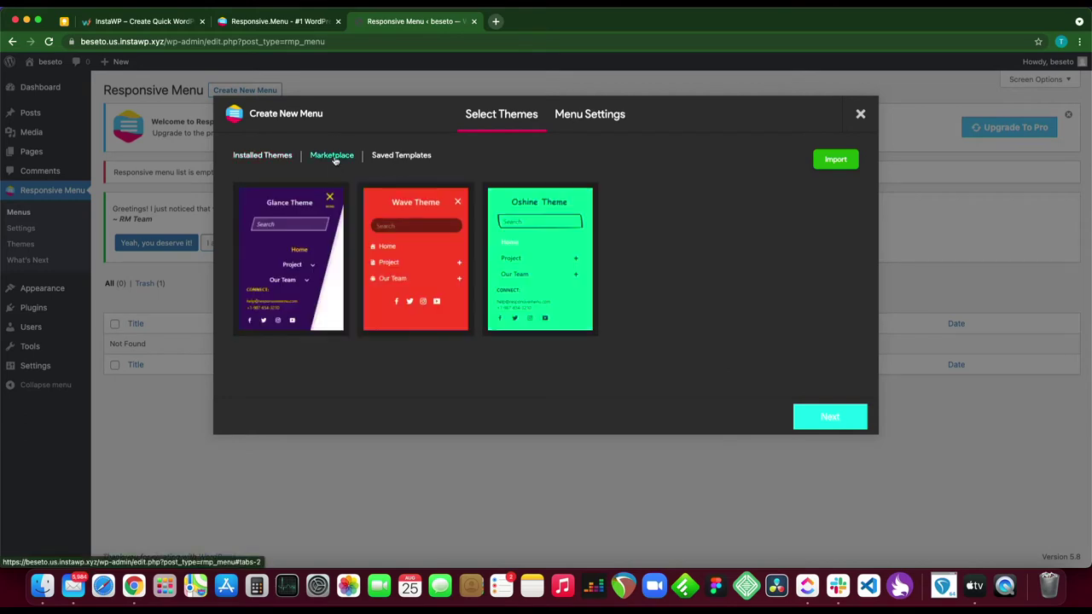
mouse_move(558, 317)
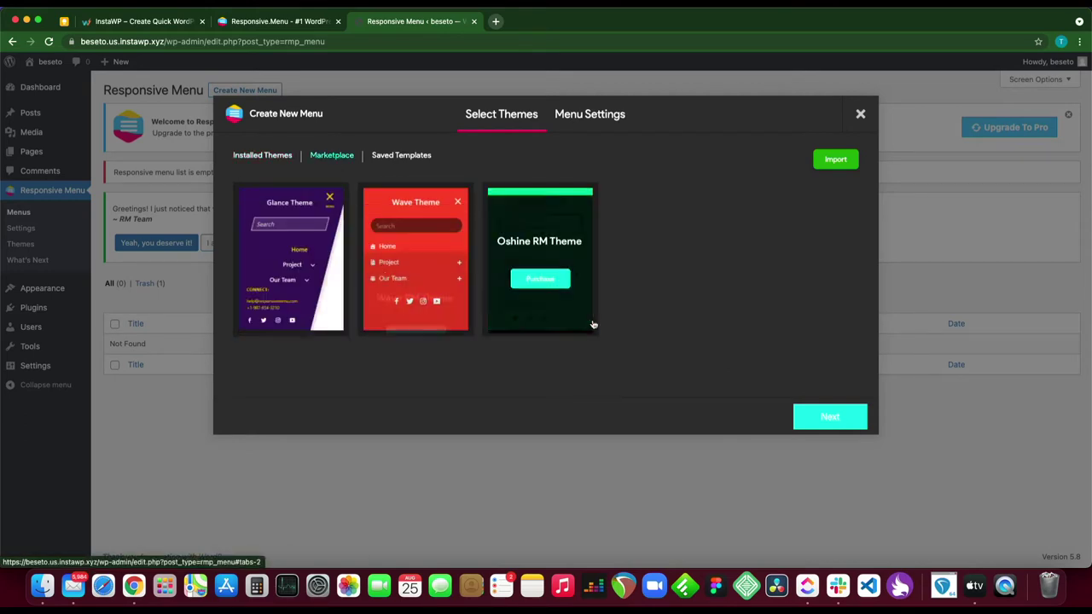
left_click(403, 159)
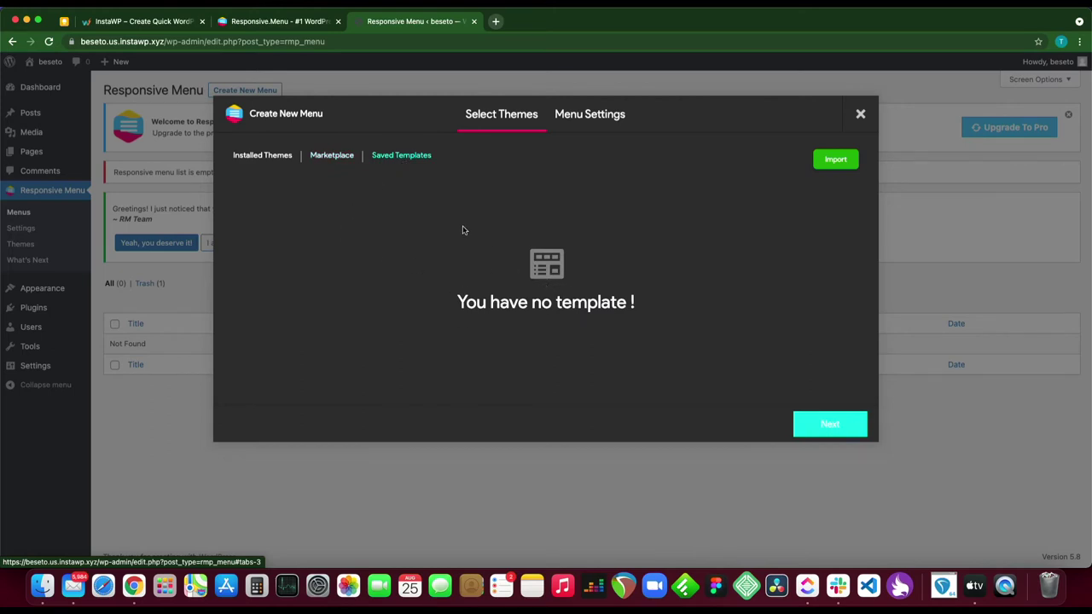
left_click(267, 160)
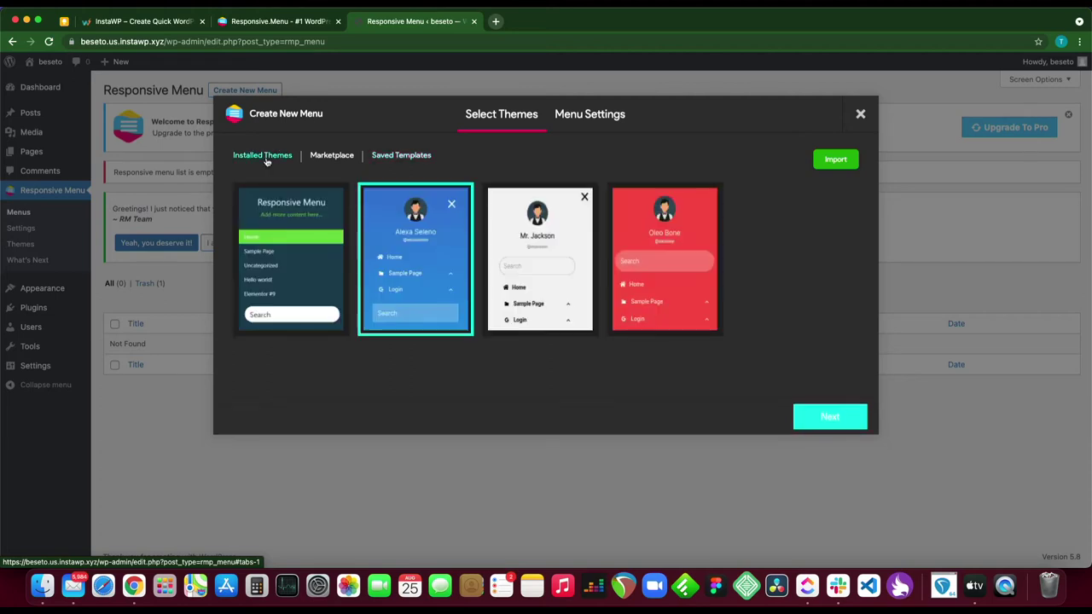
Step: In the menu settings, name the menu "Our Menu", keep the display condition "Show on all pages", and create it
left_click(844, 420)
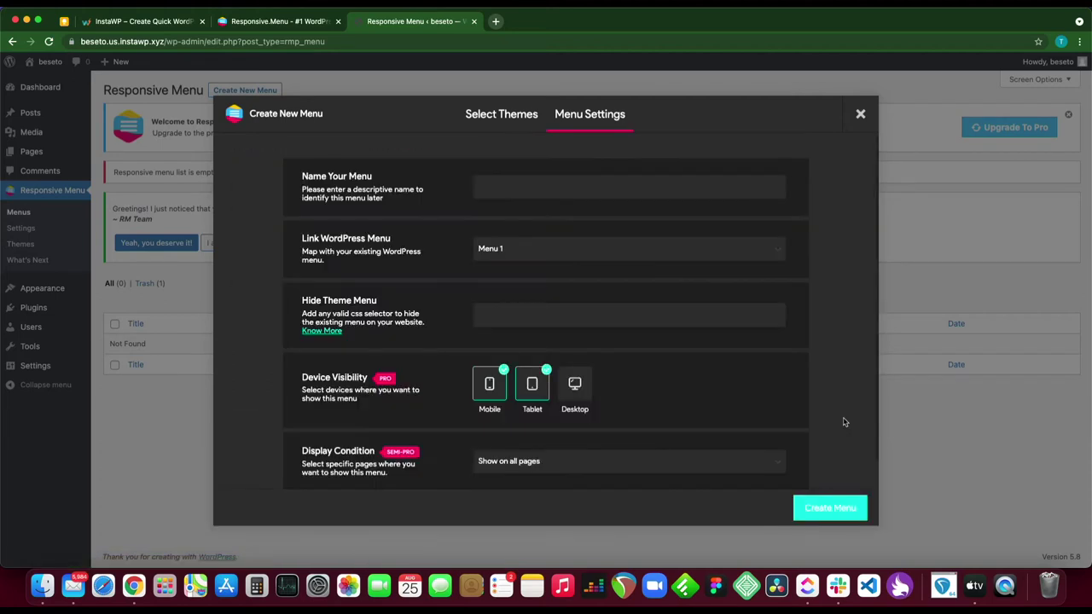
left_click(507, 186)
type("Our Menu")
scroll(404, 392, "down", 1)
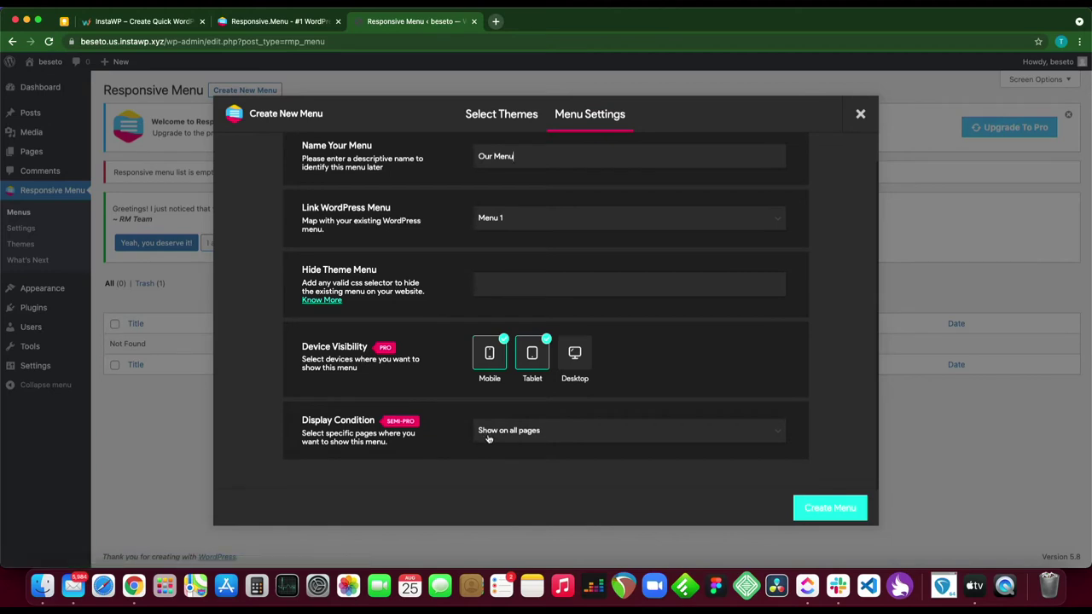
left_click(516, 439)
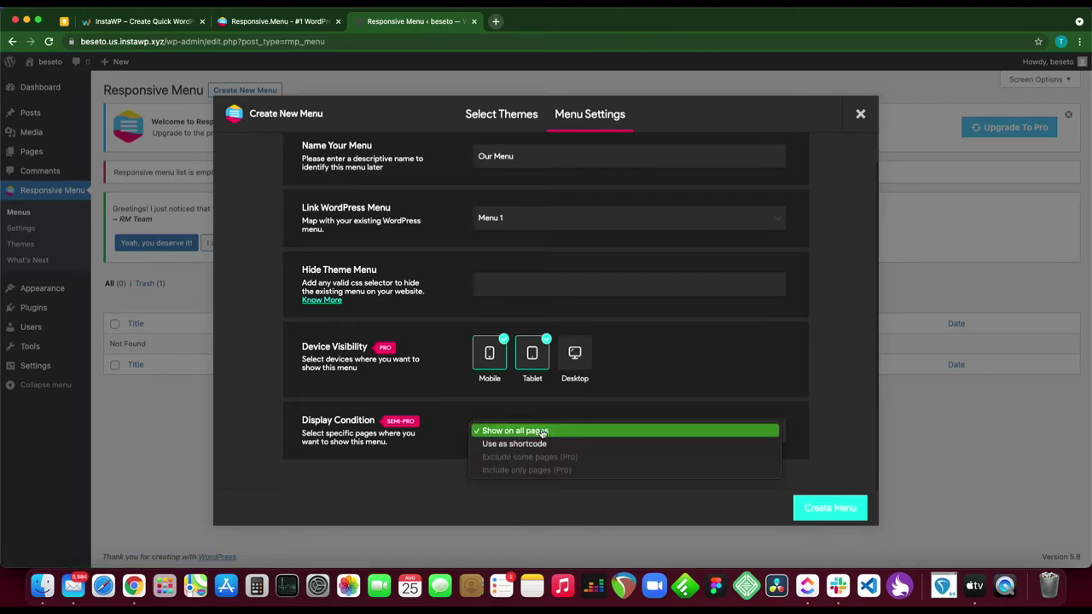
left_click(450, 440)
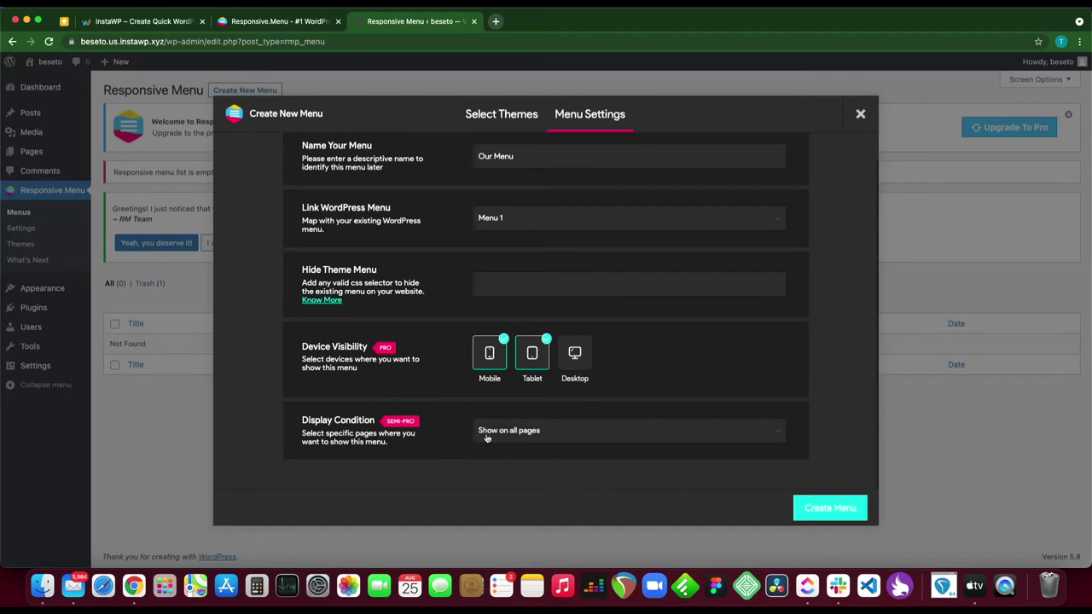
left_click(819, 506)
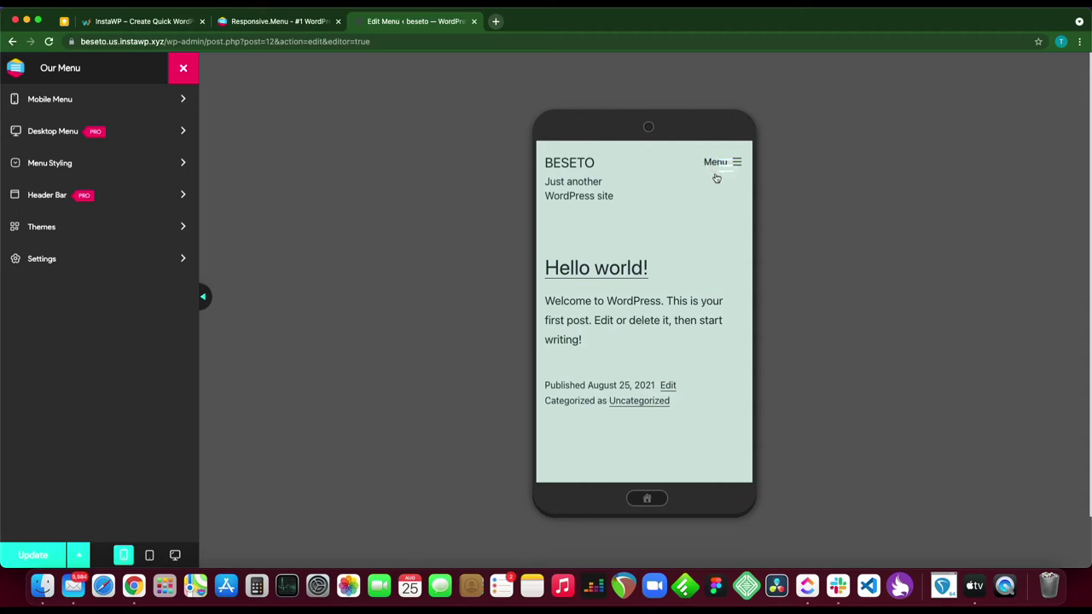
Step: Inspect the HTML of the theme's own Menu button in the phone preview, widening the developer tools for reading
right_click(705, 163)
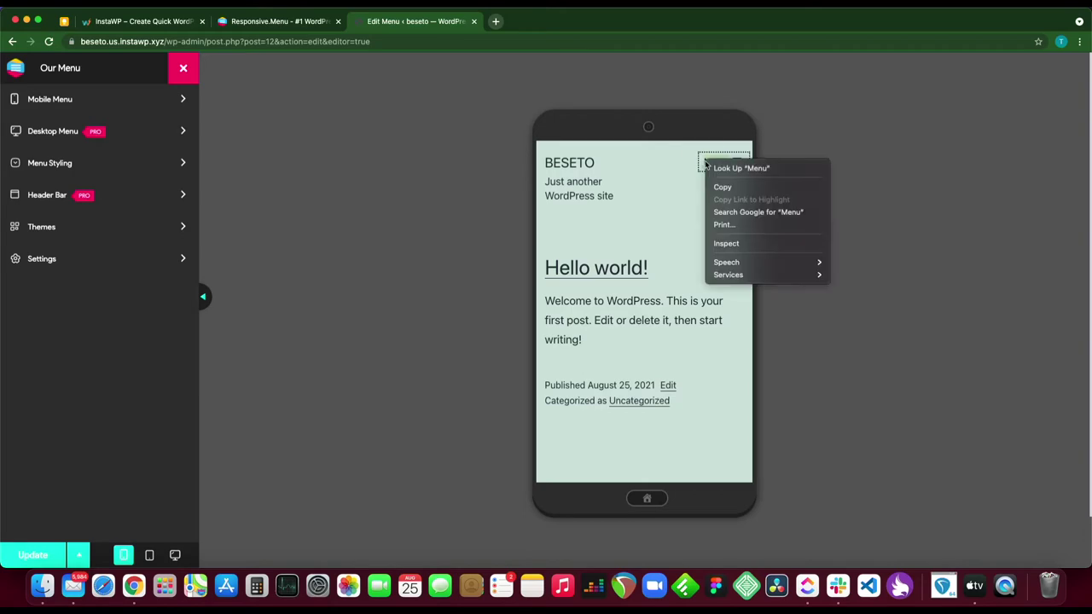
left_click(726, 245)
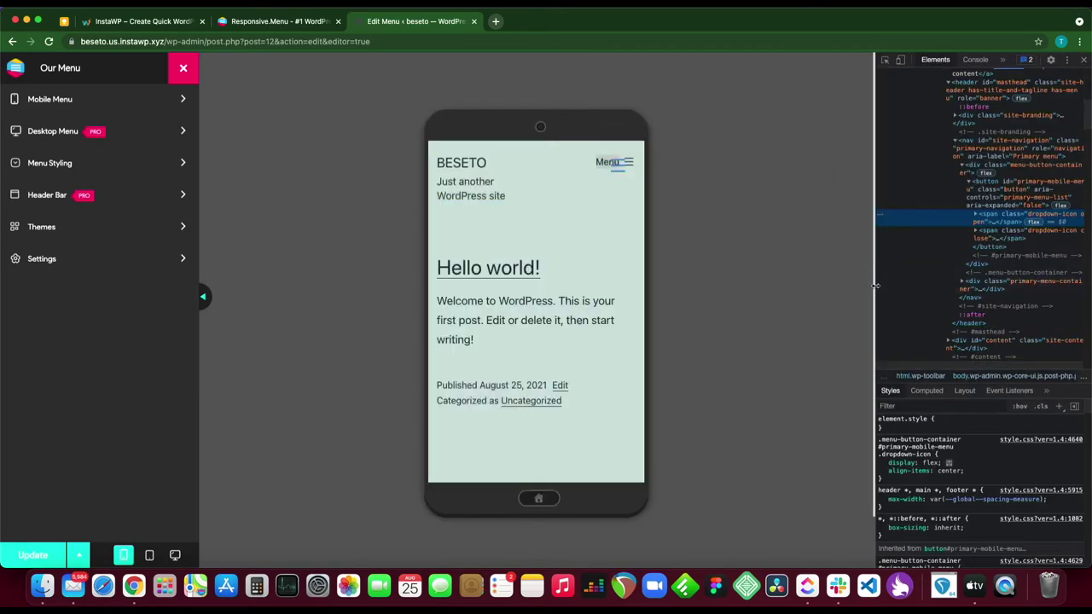
left_click_drag(875, 286, 646, 302)
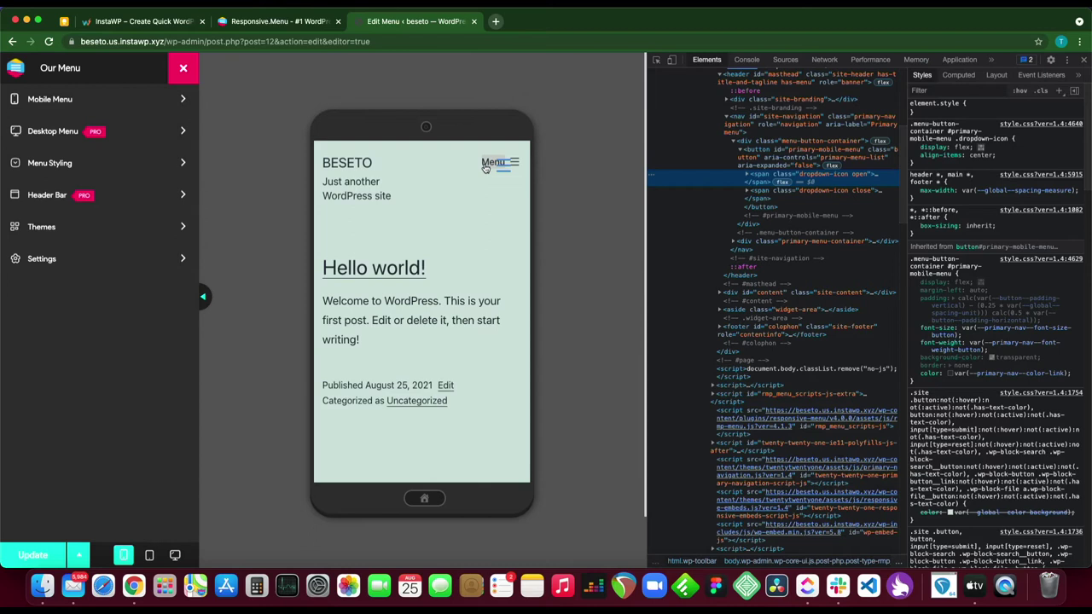
Step: Open the menu's general settings and copy the #site-navigation comment element from the previewed page's HTML
left_click(80, 260)
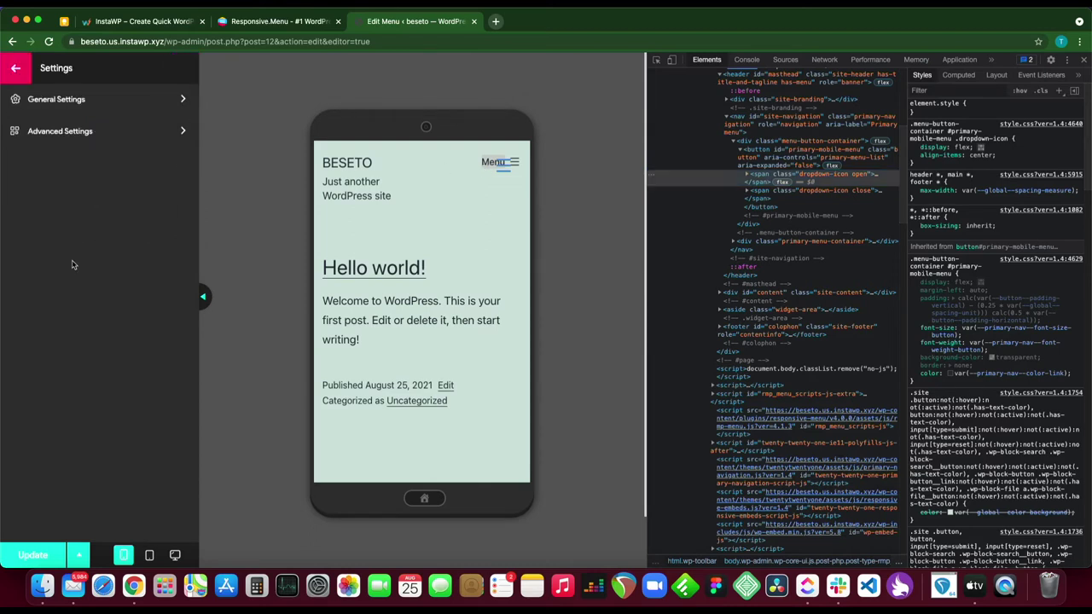
left_click(77, 100)
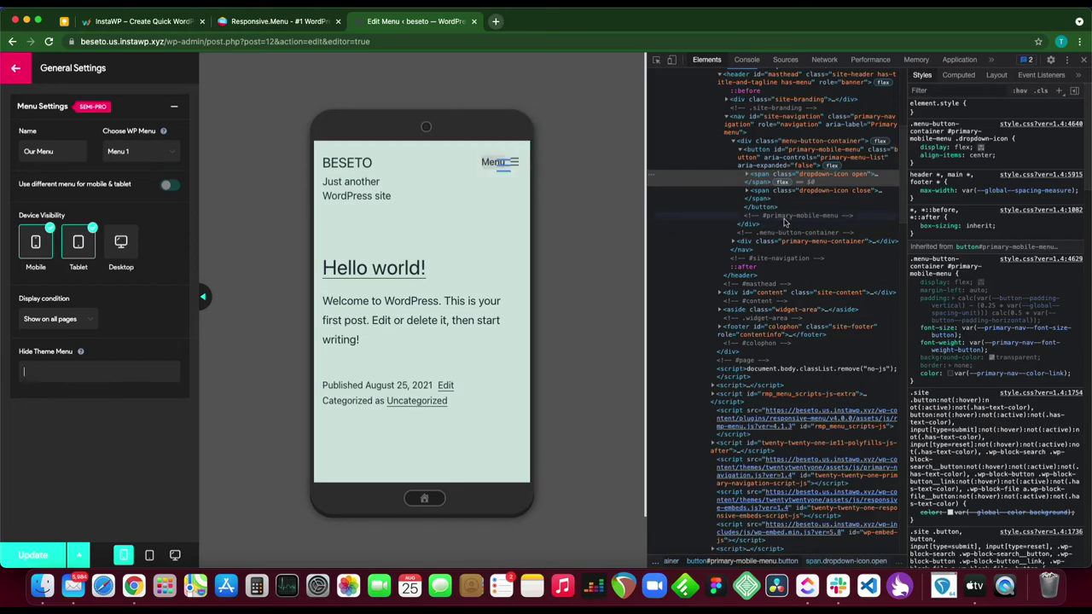
scroll(785, 222, "up", 2)
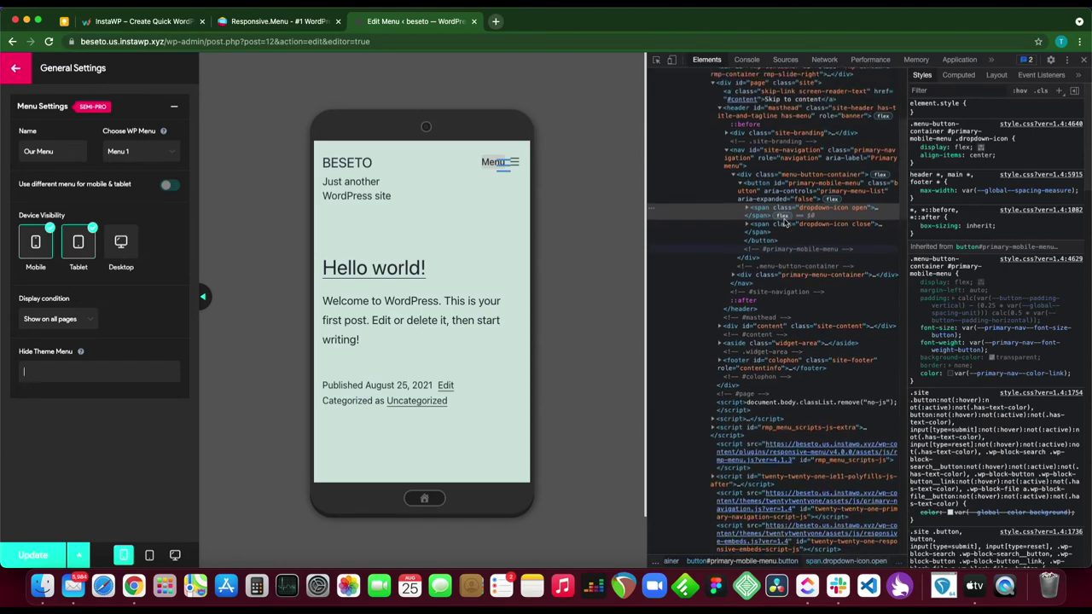
scroll(785, 222, "up", 1)
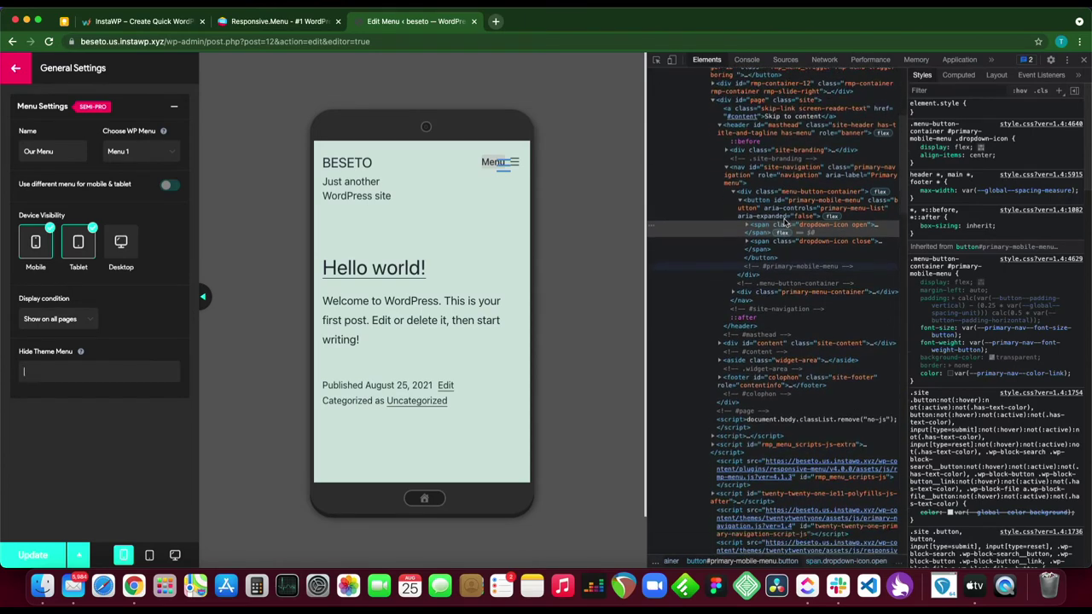
scroll(785, 221, "down", 5)
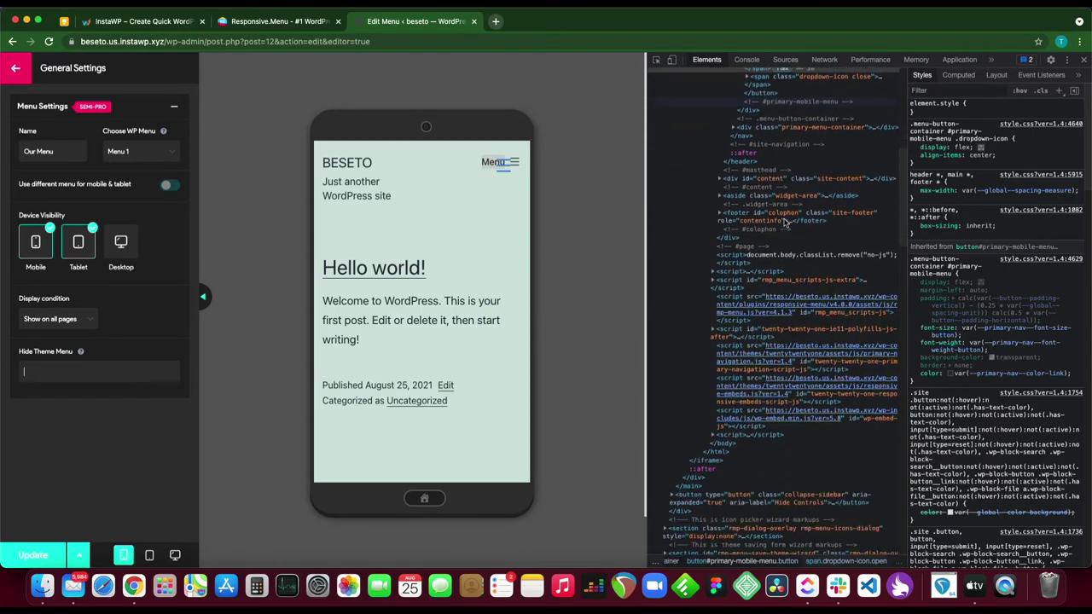
scroll(785, 222, "down", 6)
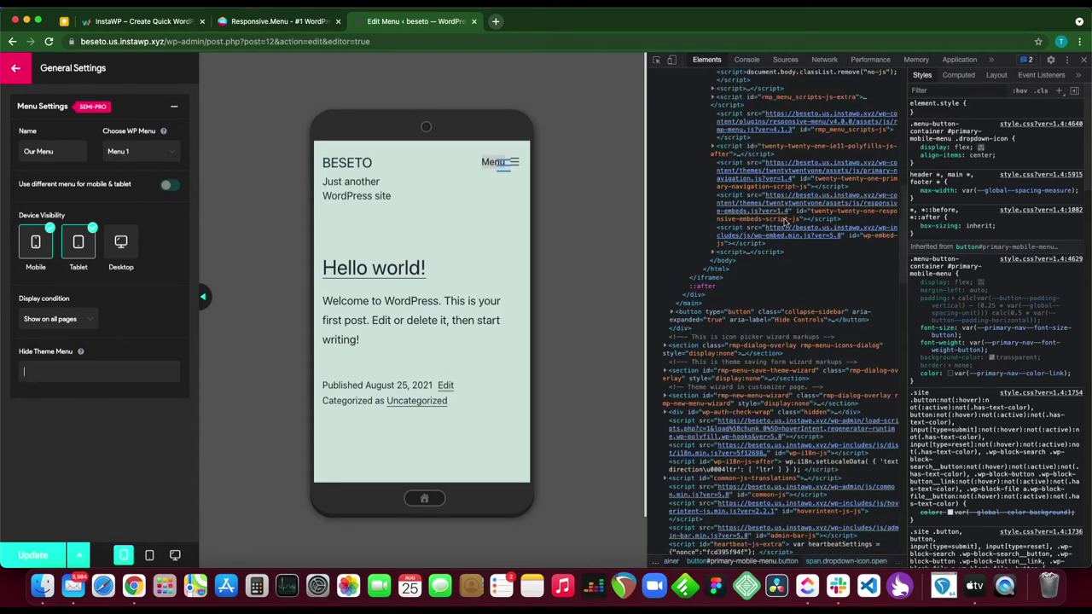
scroll(785, 222, "up", 9)
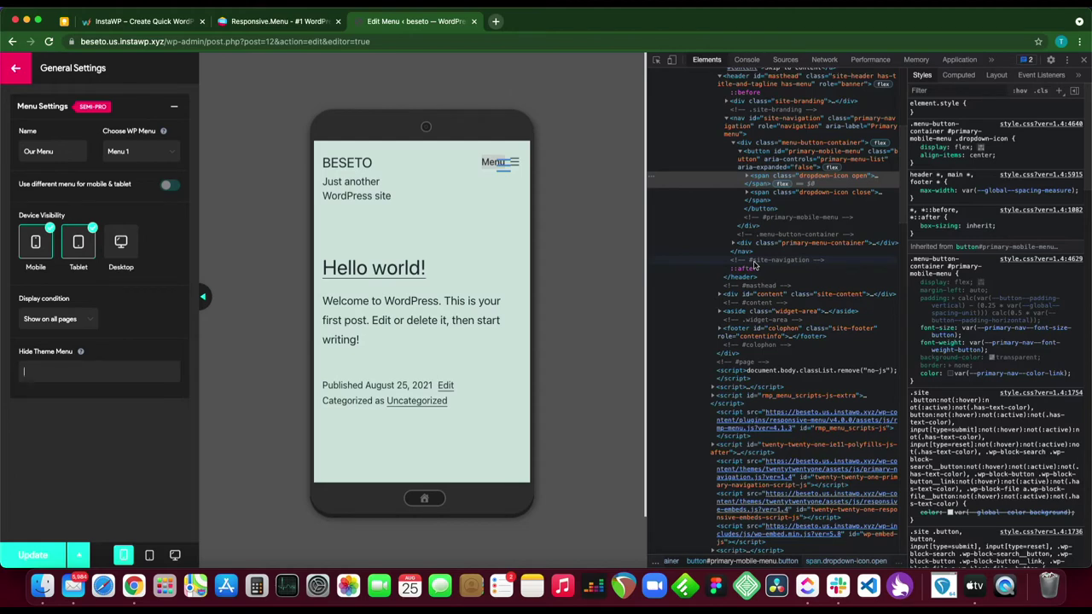
left_click(756, 263)
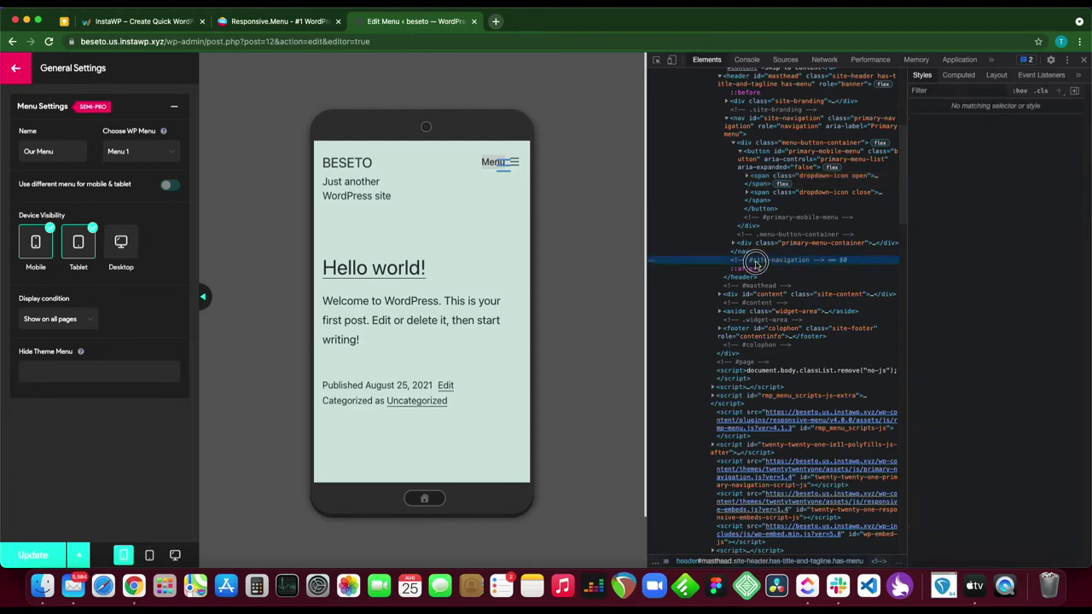
right_click(756, 265)
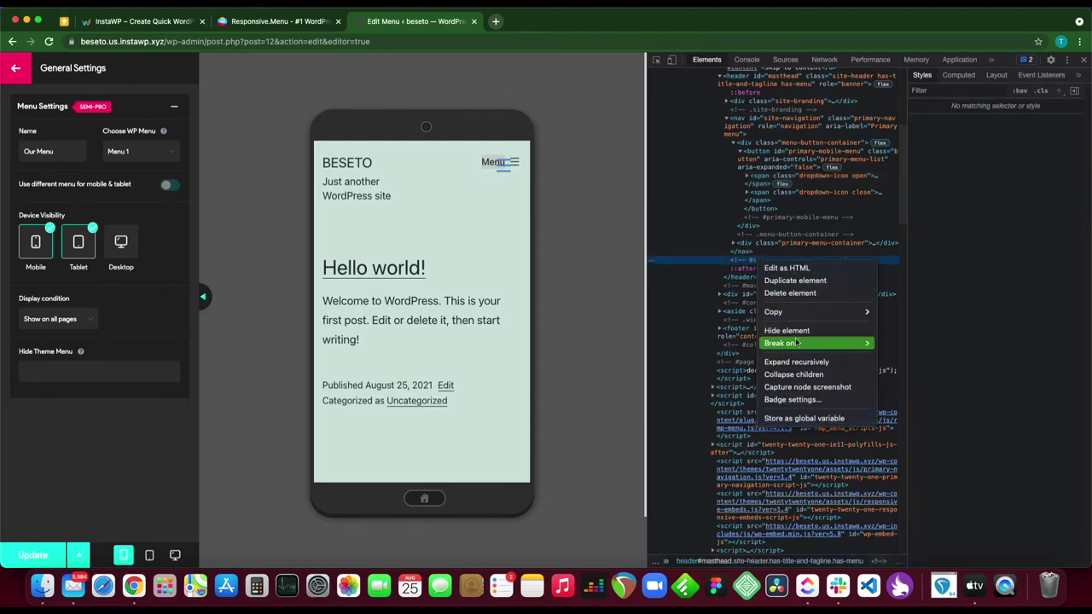
mouse_move(794, 314)
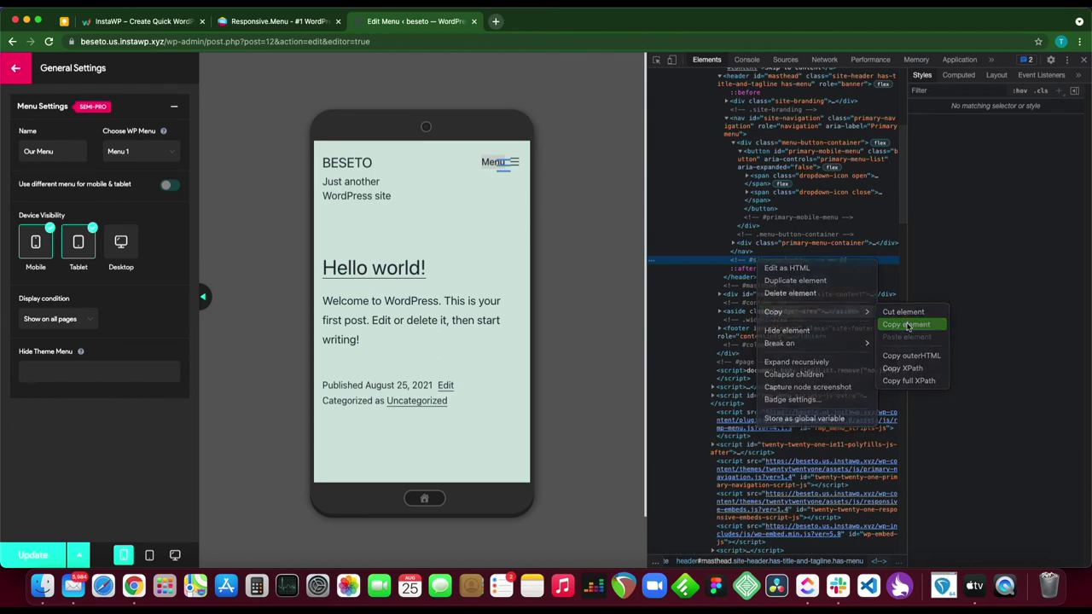
left_click(904, 324)
Step: Enter #site-navigation as the Hide Theme Menu selector, removing the comment marks, and update the menu
left_click(115, 373)
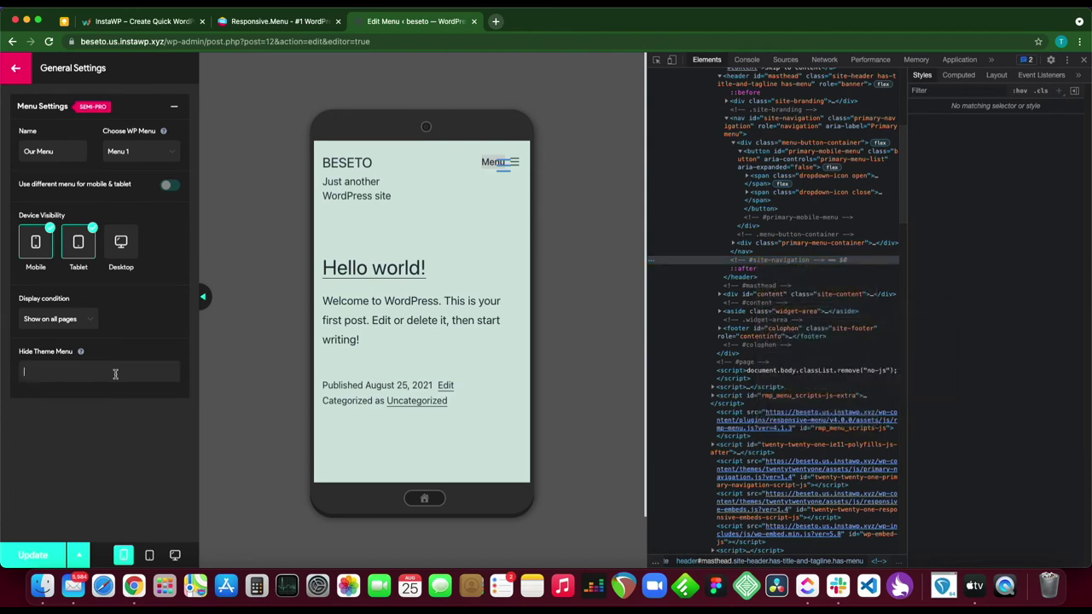
key("super+v")
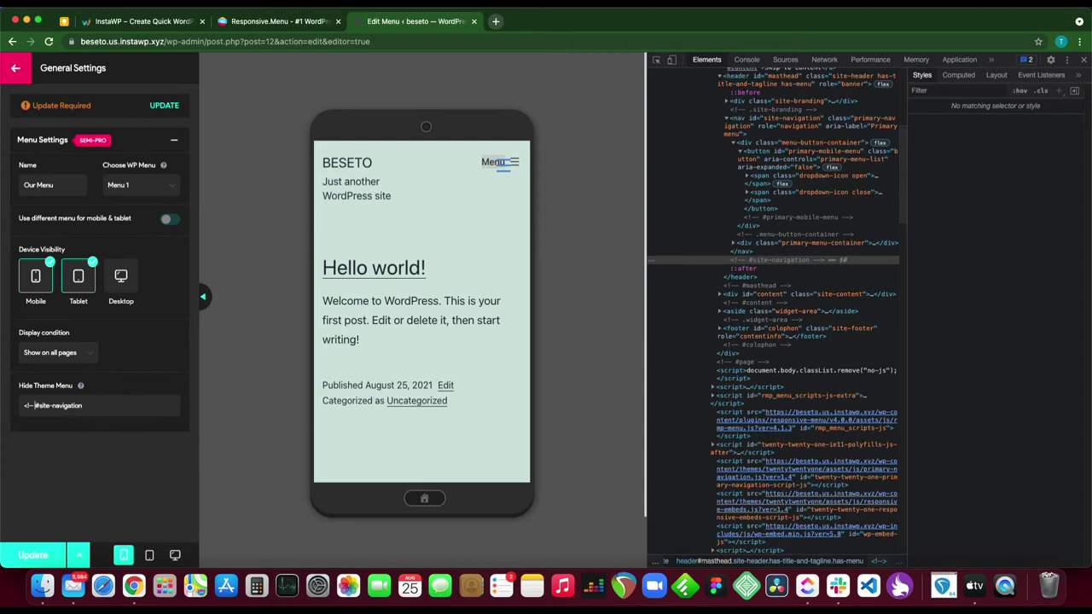
key("BackSpace")
key("BackSpace")
key("BackSpace")
key("BackSpace")
key("BackSpace")
left_click(39, 556)
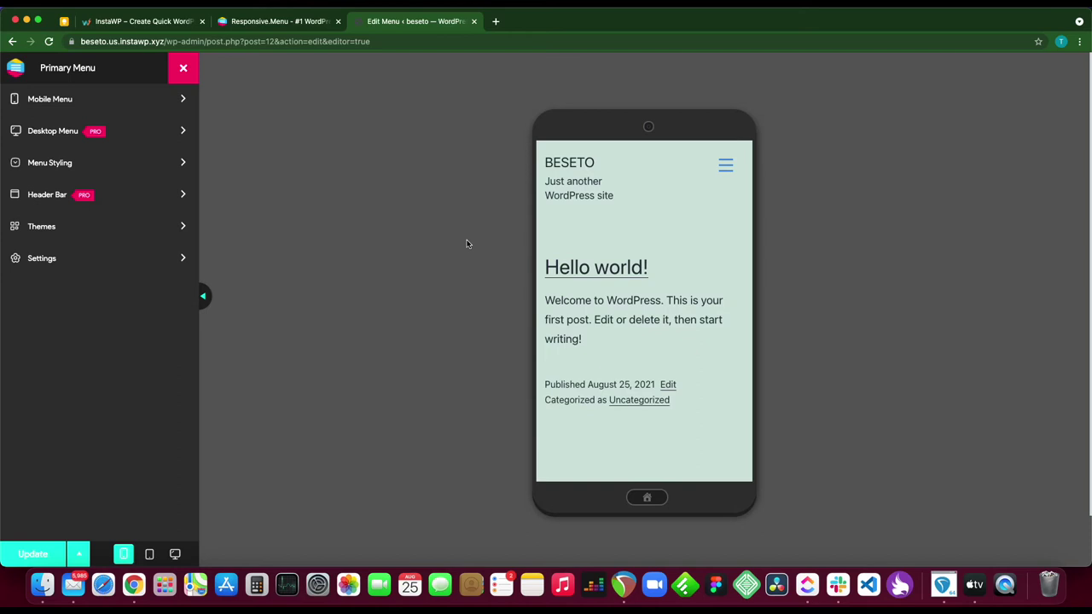
Step: Open the hamburger menu in the preview, check it at tablet and desktop sizes, and return to the phone size
left_click(725, 164)
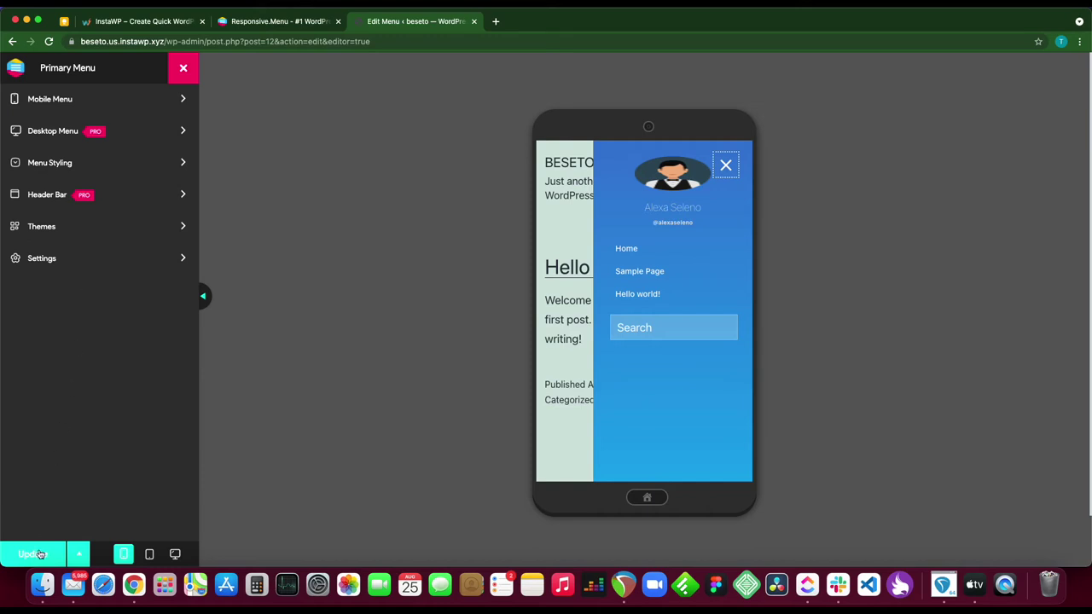
left_click(80, 553)
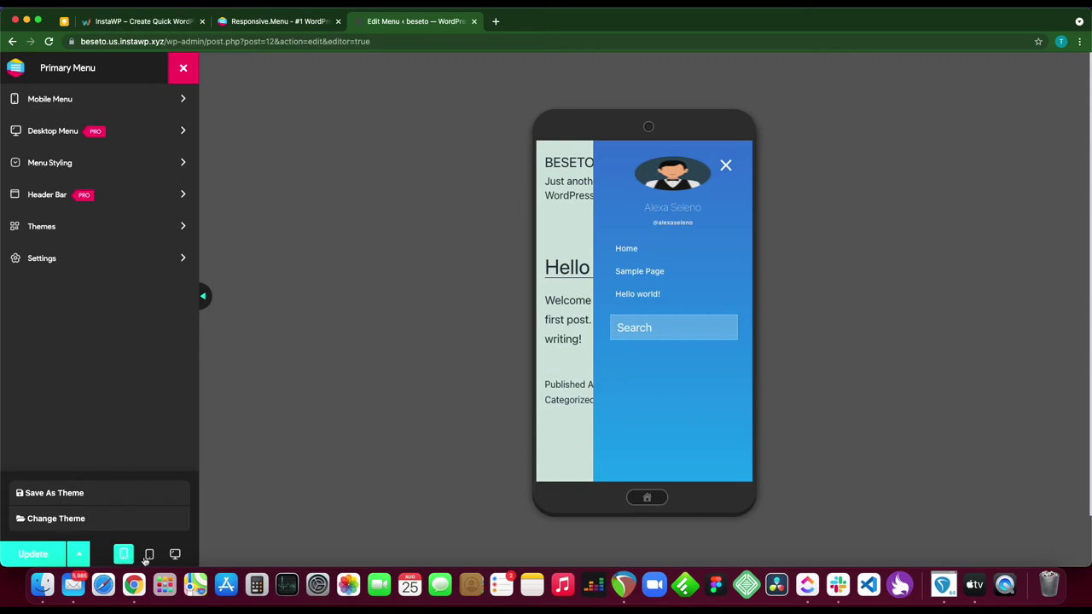
left_click(149, 556)
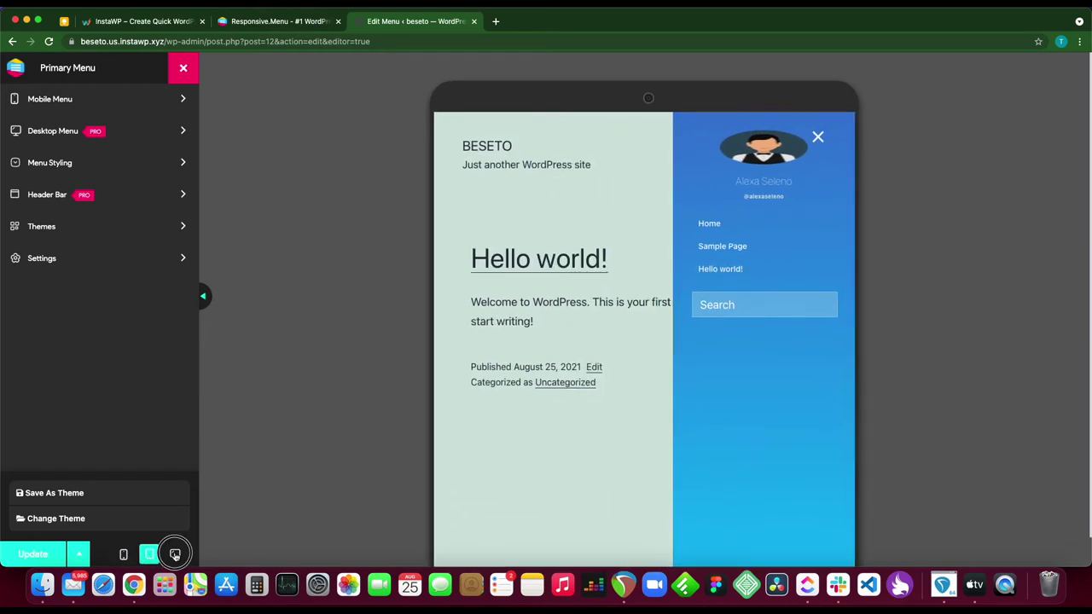
left_click(175, 554)
left_click(125, 555)
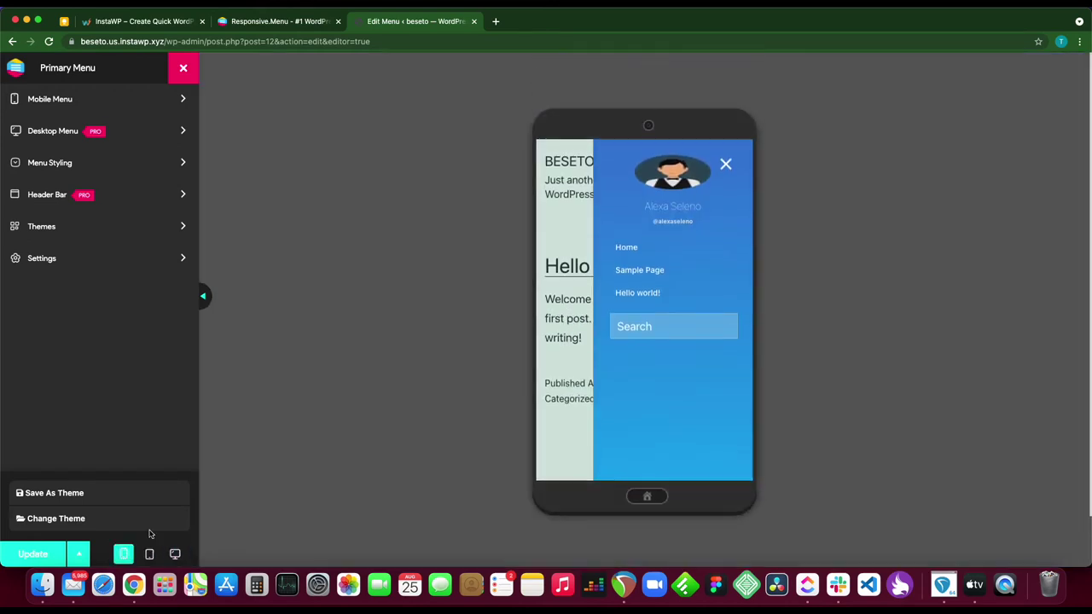
Step: Review the contents and styles of the Title item in the mobile menu's container settings
left_click(108, 102)
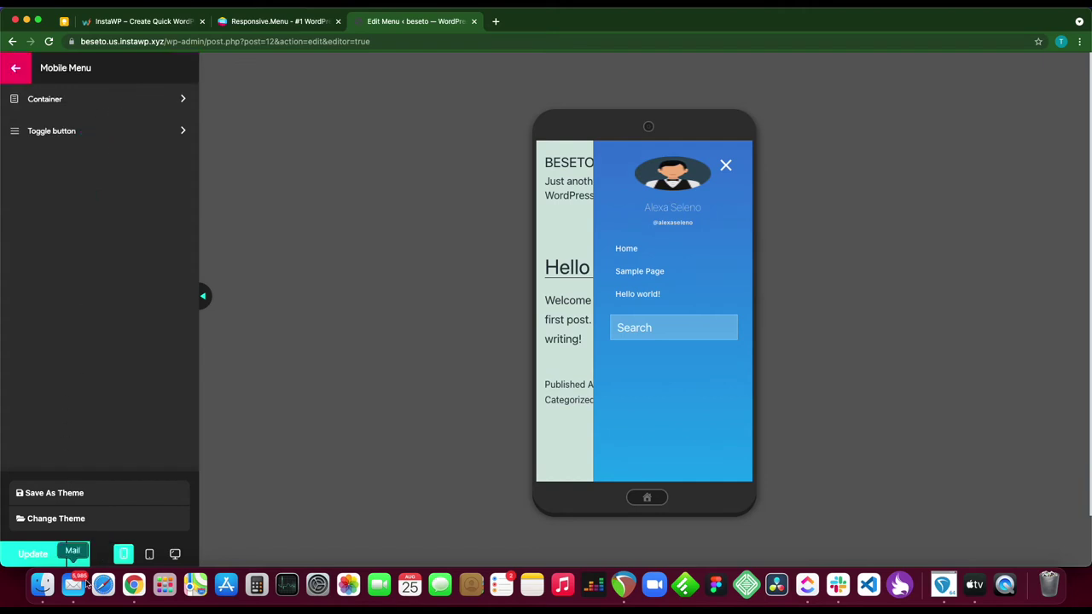
left_click(78, 553)
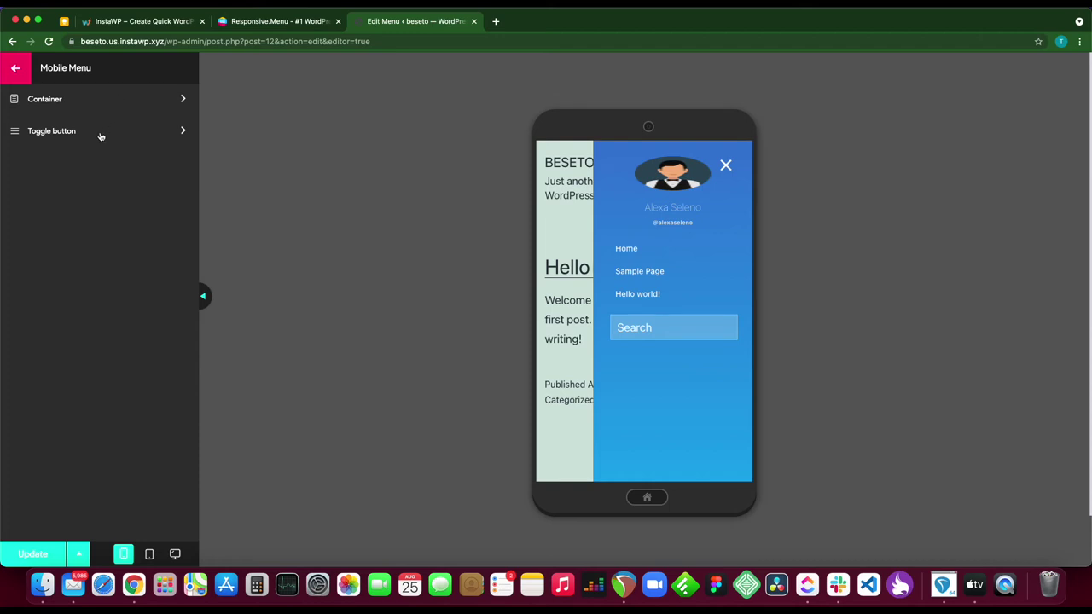
left_click(150, 103)
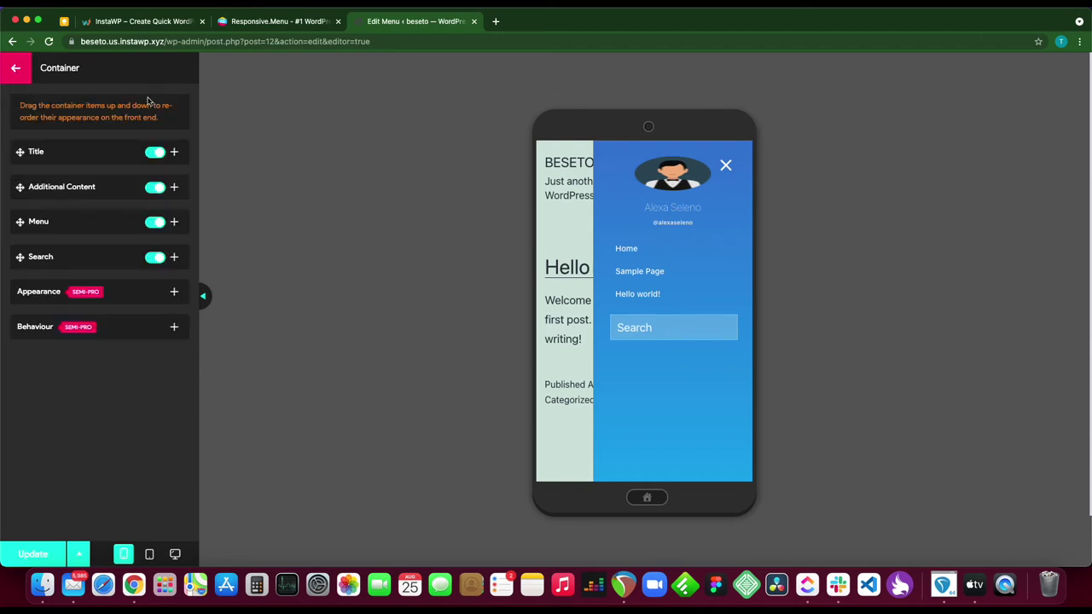
left_click(174, 152)
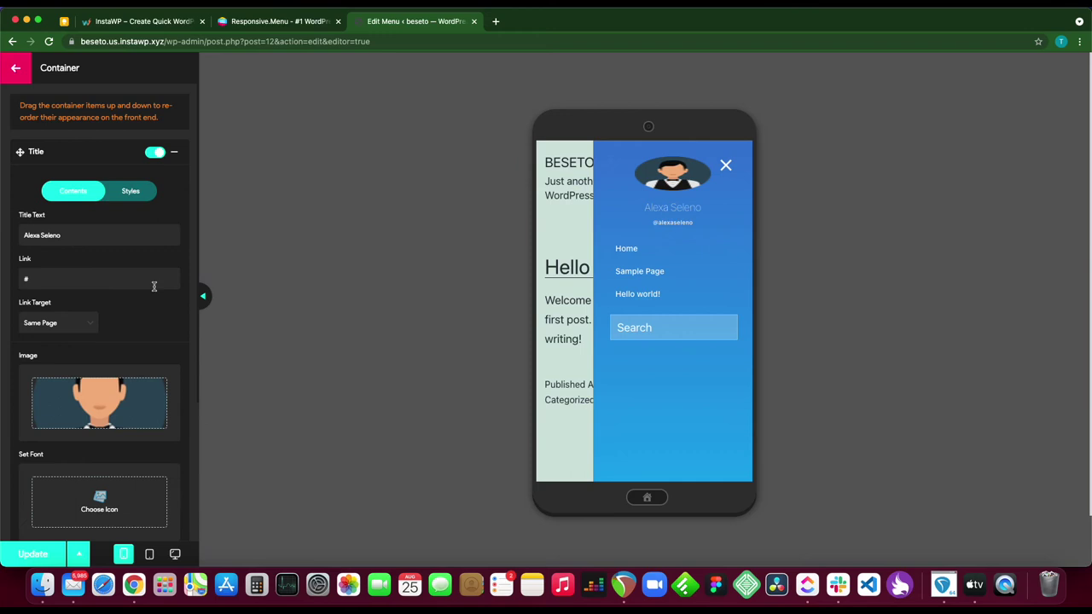
scroll(154, 285, "down", 2)
scroll(154, 286, "up", 2)
scroll(99, 296, "down", 2)
scroll(98, 296, "up", 2)
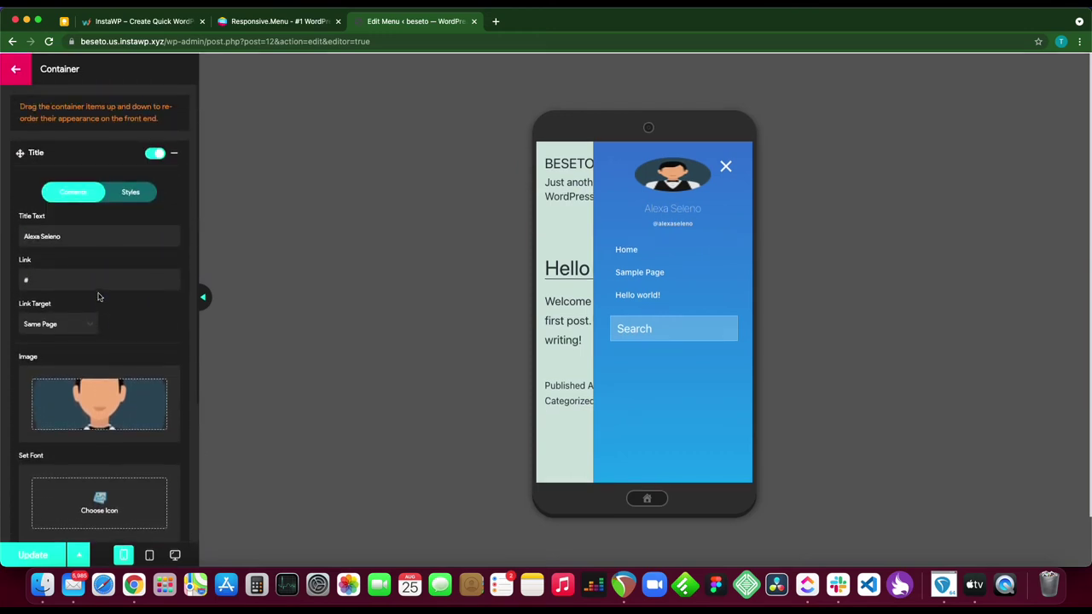
left_click(128, 191)
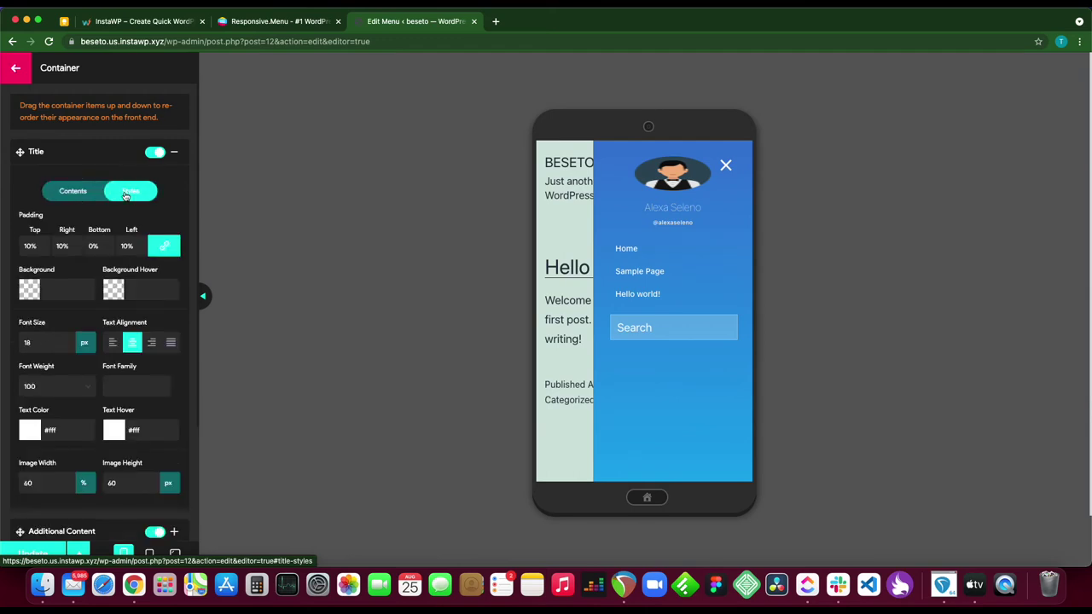
left_click(174, 152)
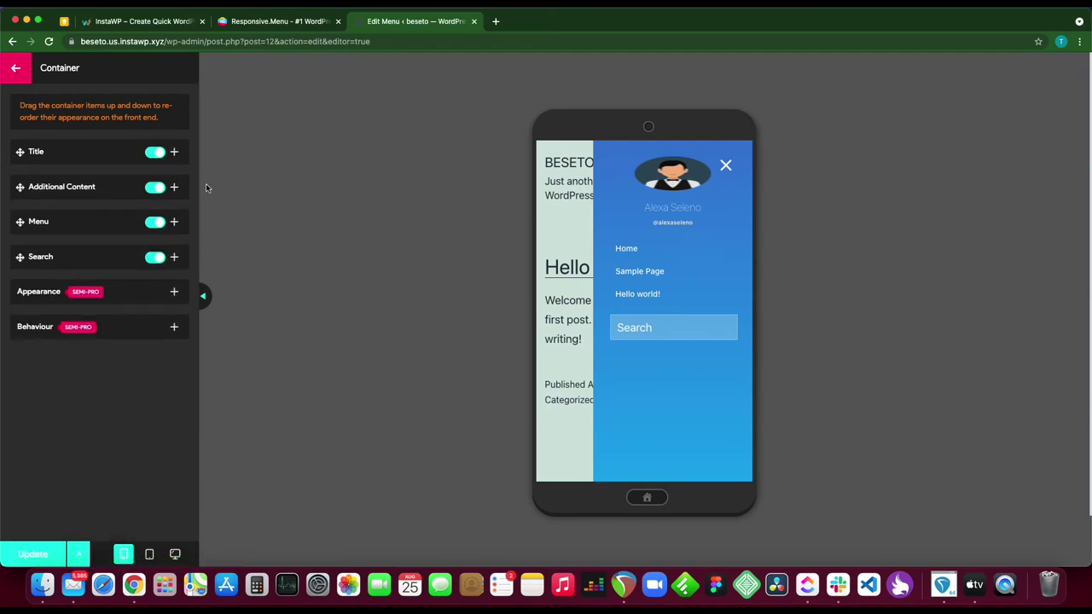
Step: Try hiding the Title and Additional Content items of the container, and turn both back on
left_click(155, 152)
left_click(155, 186)
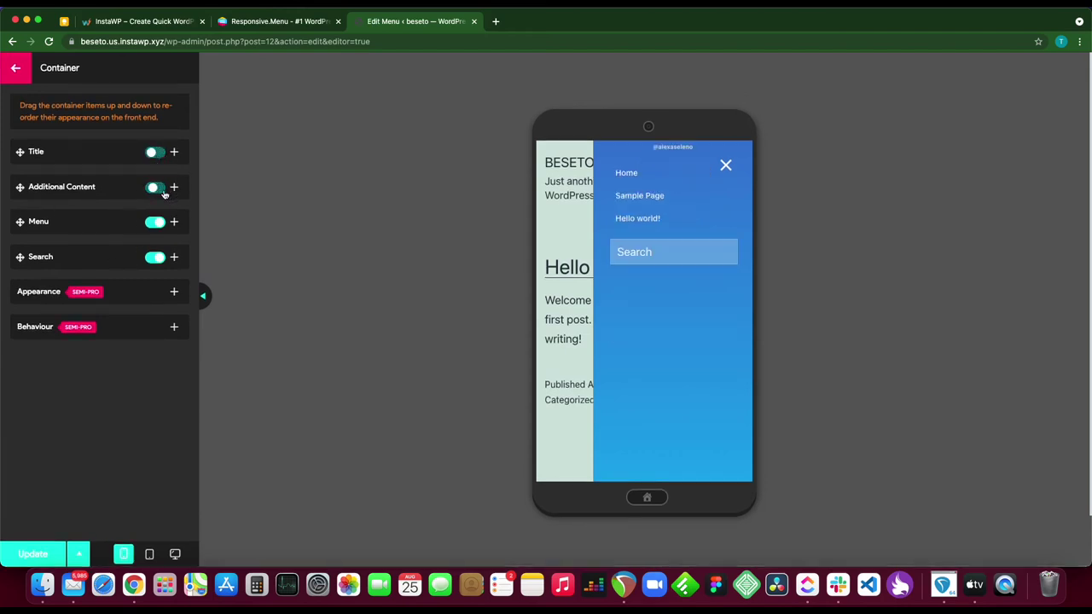
left_click(157, 187)
left_click(156, 154)
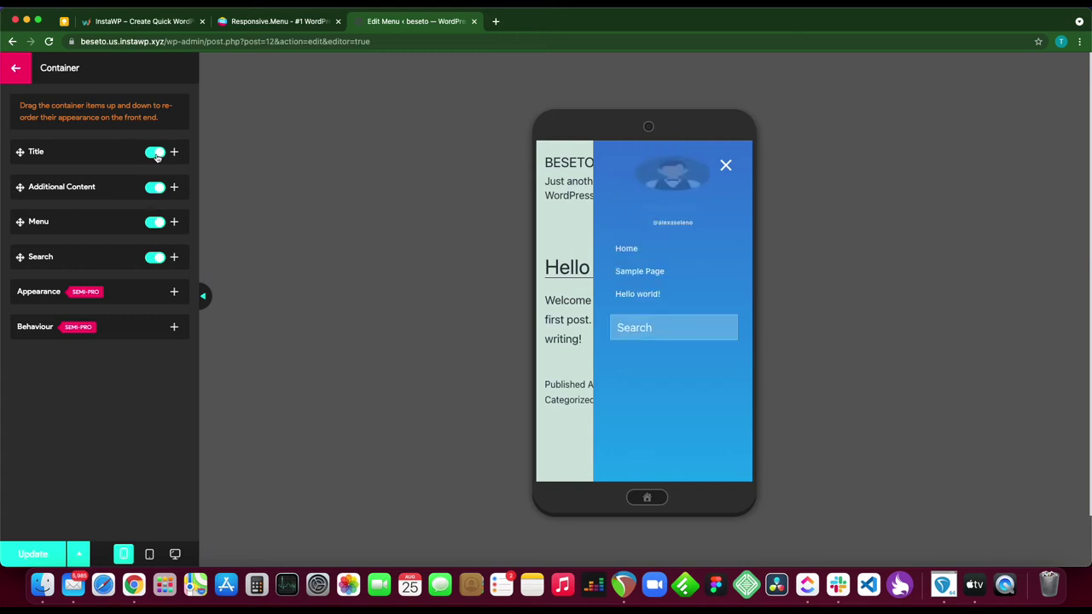
Step: Examine the toggle button's style and type settings with the previewed menu closed, and return to the main settings list
left_click(15, 73)
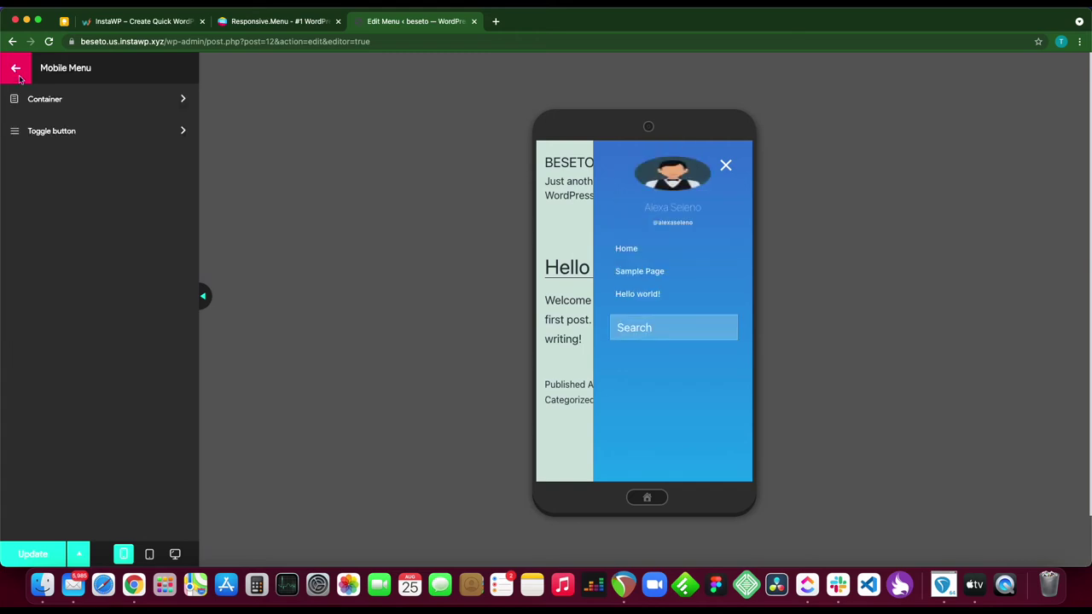
left_click(129, 135)
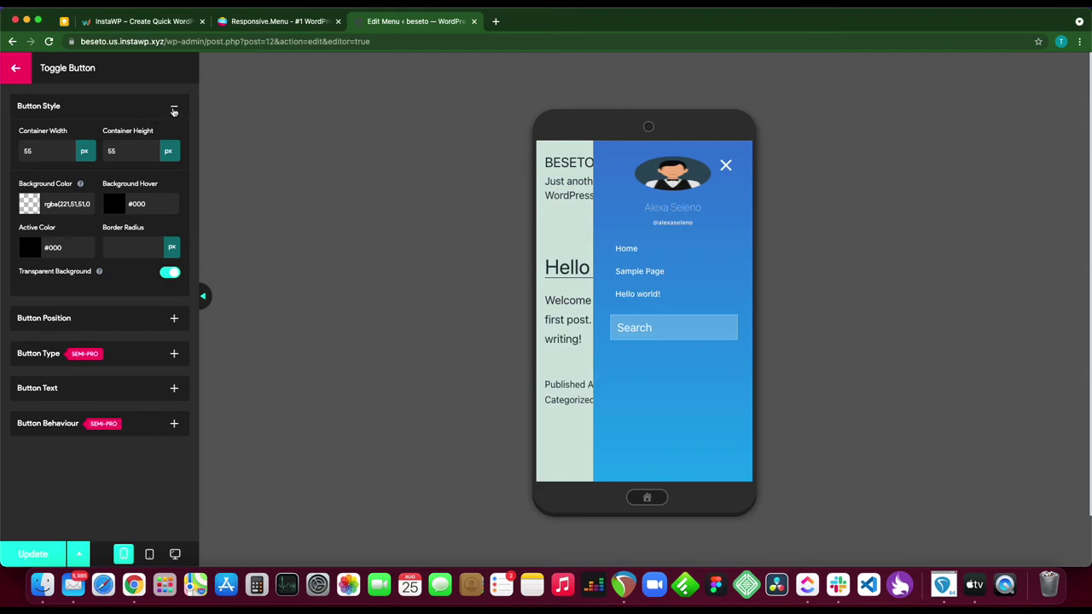
left_click(725, 165)
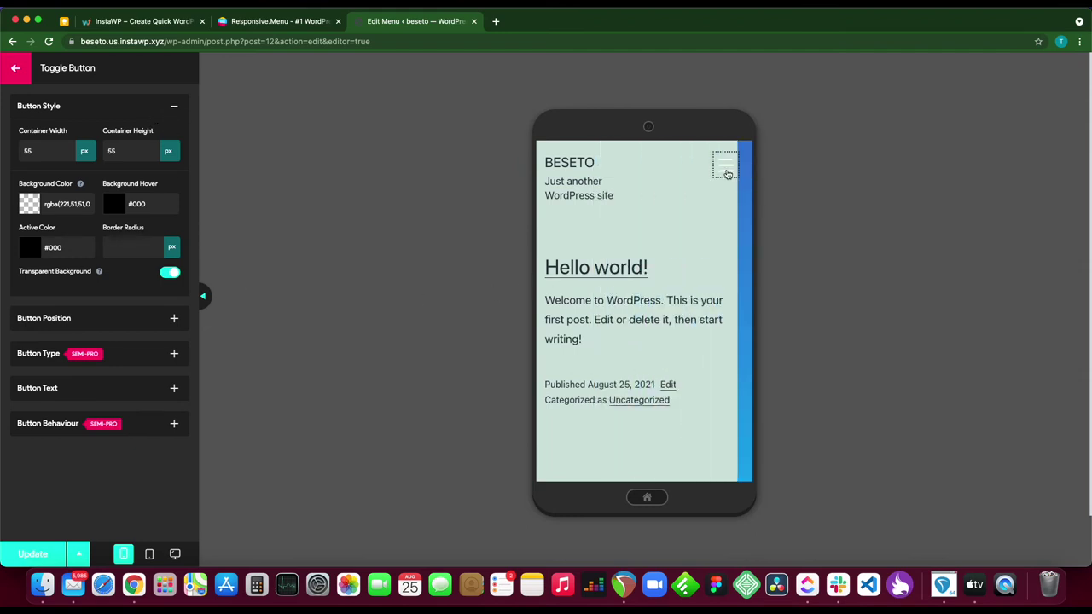
left_click(174, 110)
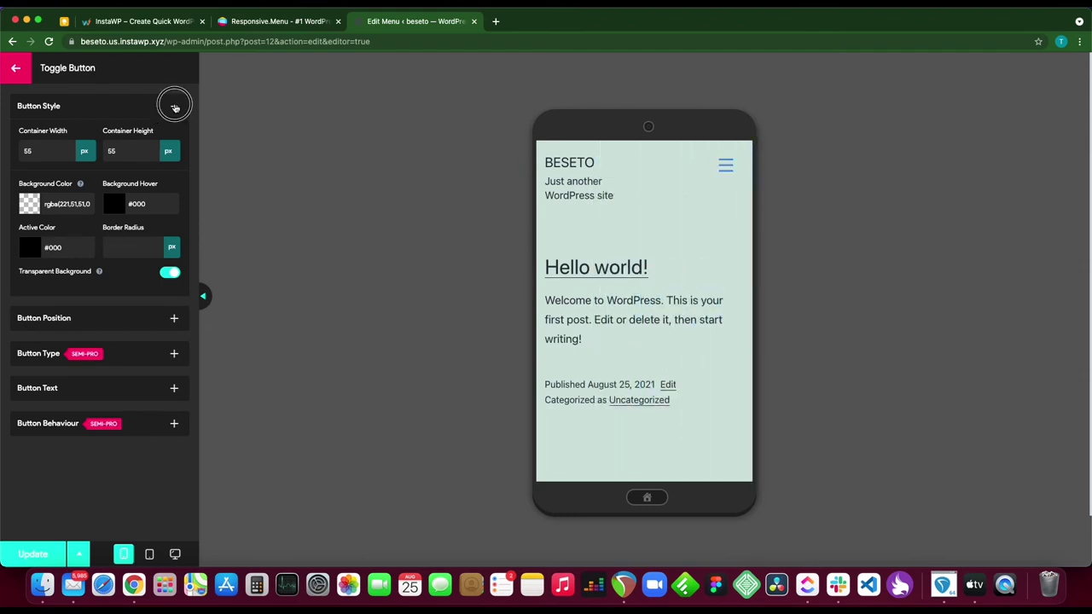
left_click(175, 110)
left_click(174, 110)
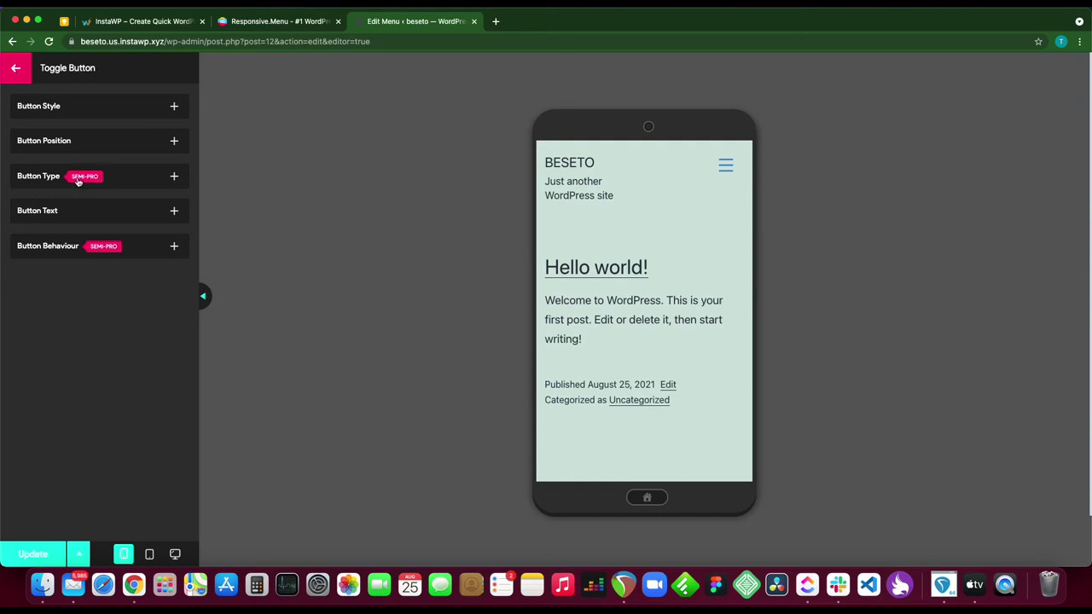
left_click(174, 177)
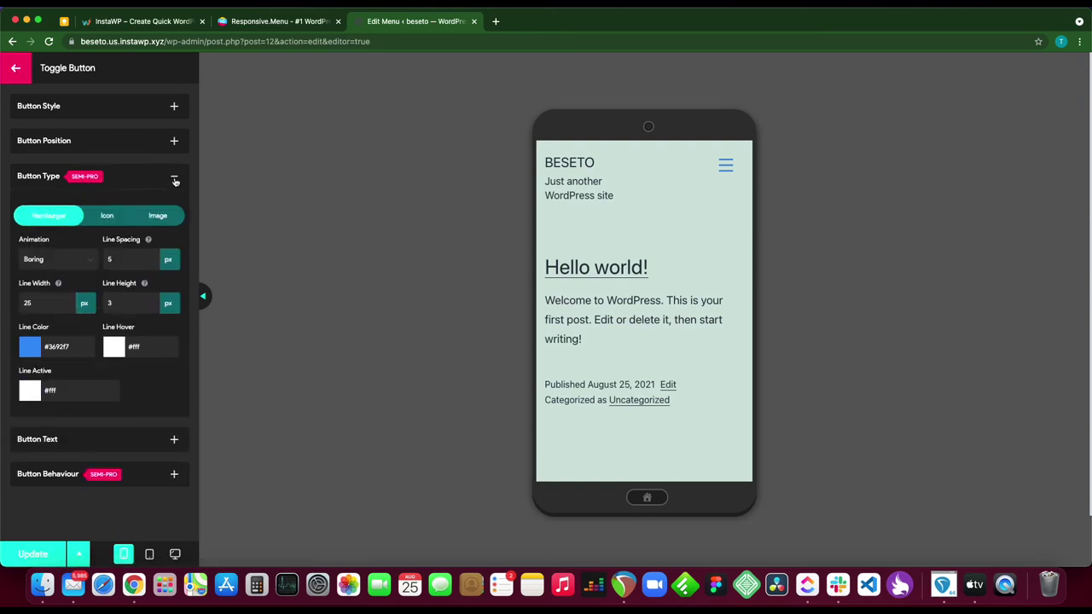
left_click(174, 176)
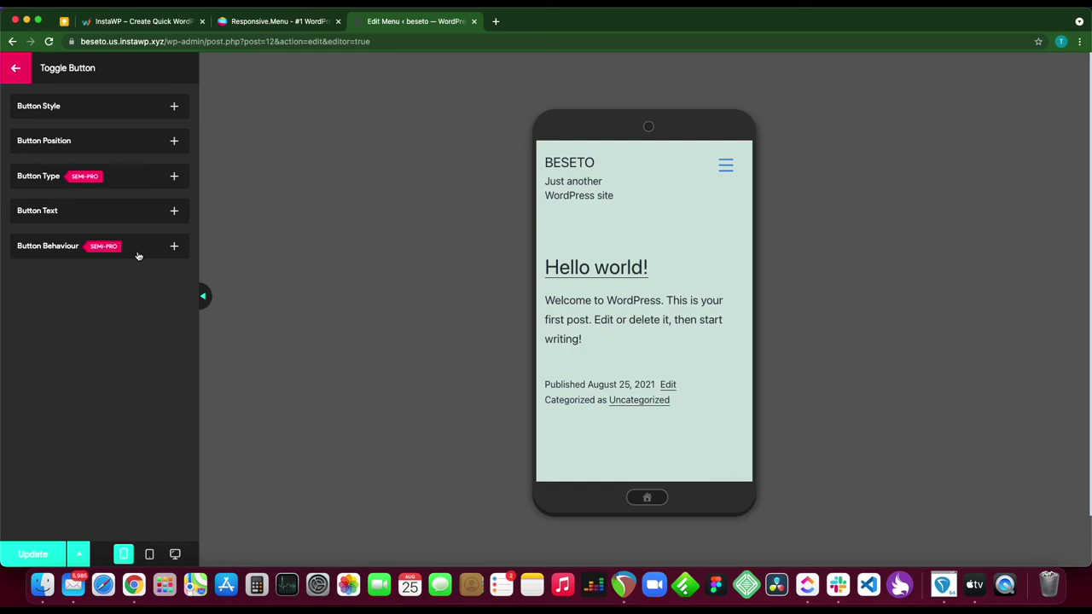
left_click(17, 72)
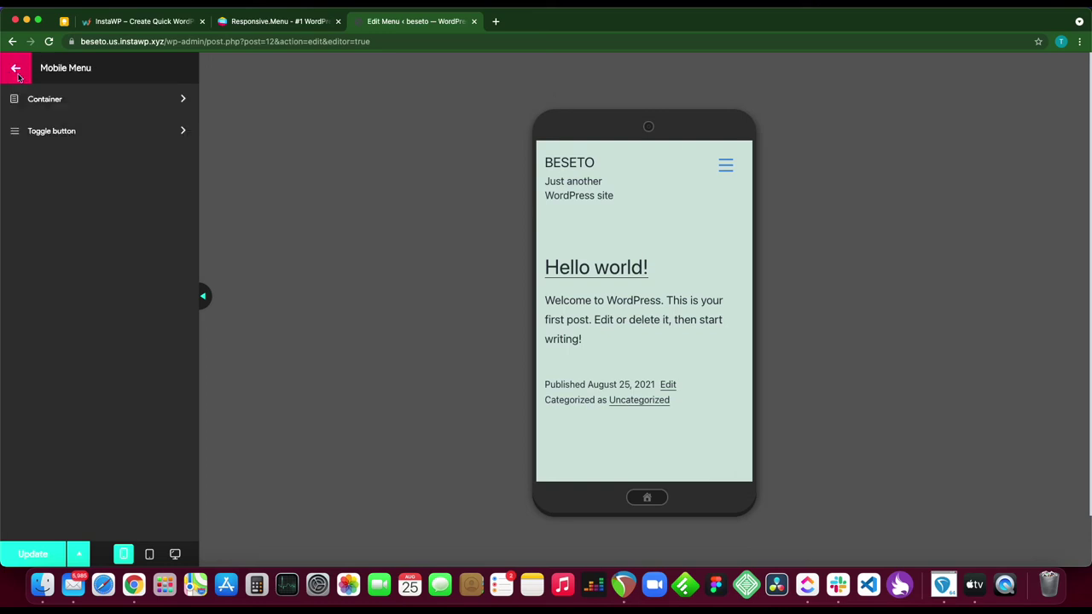
left_click(19, 73)
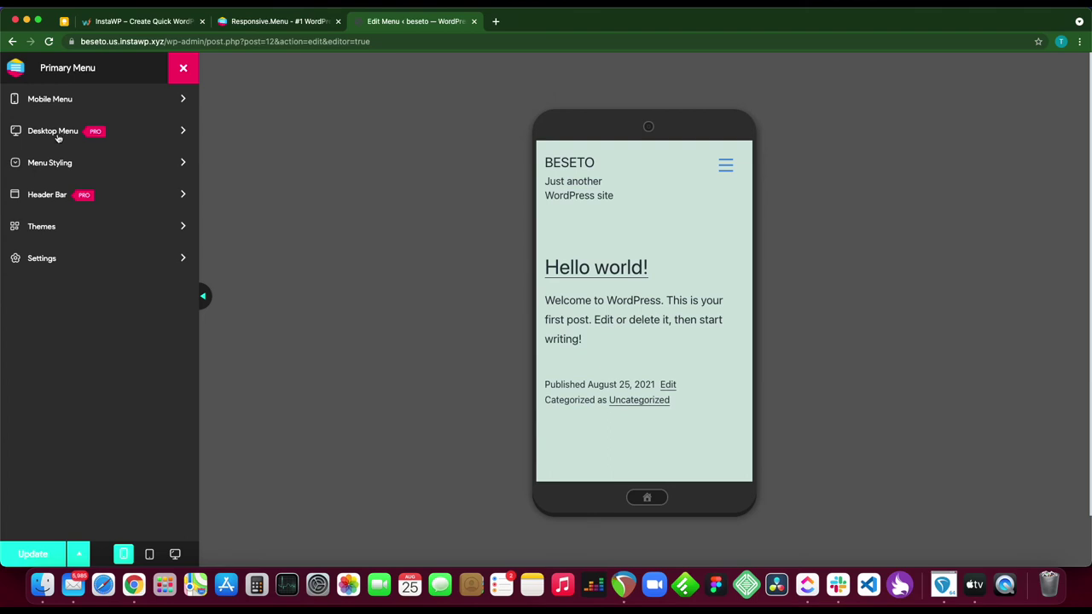
Step: Review the Desktop Menu settings and the menu contents options under Menu Styling
left_click(153, 134)
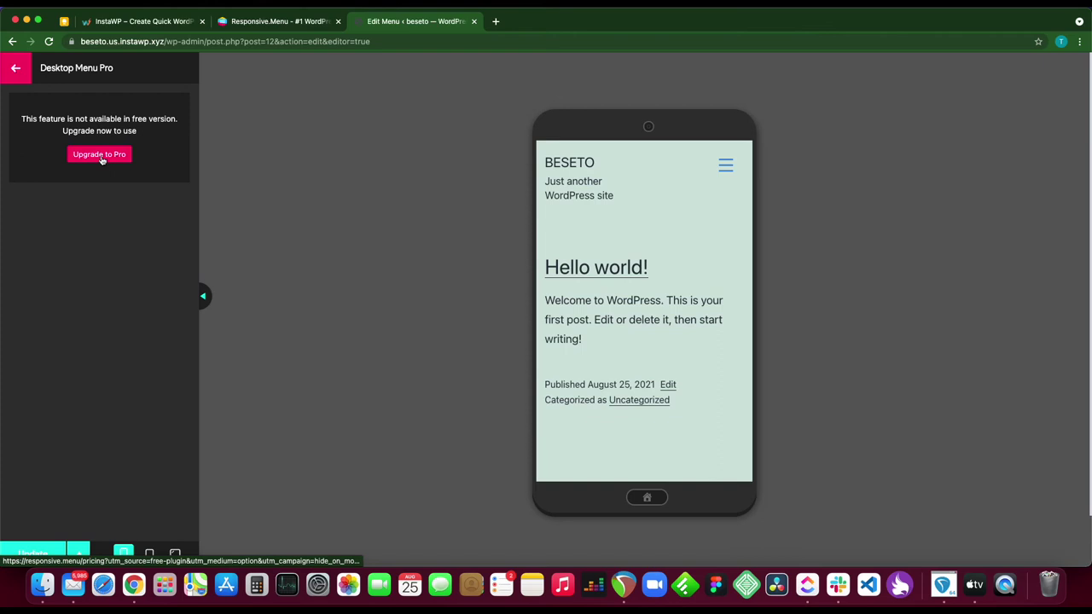
left_click(15, 68)
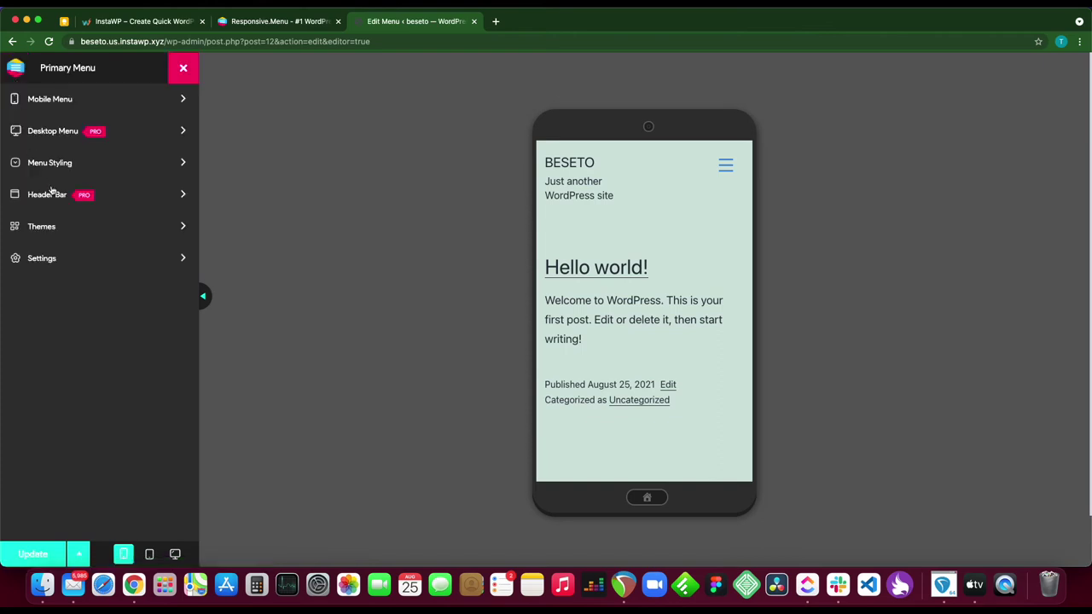
left_click(94, 162)
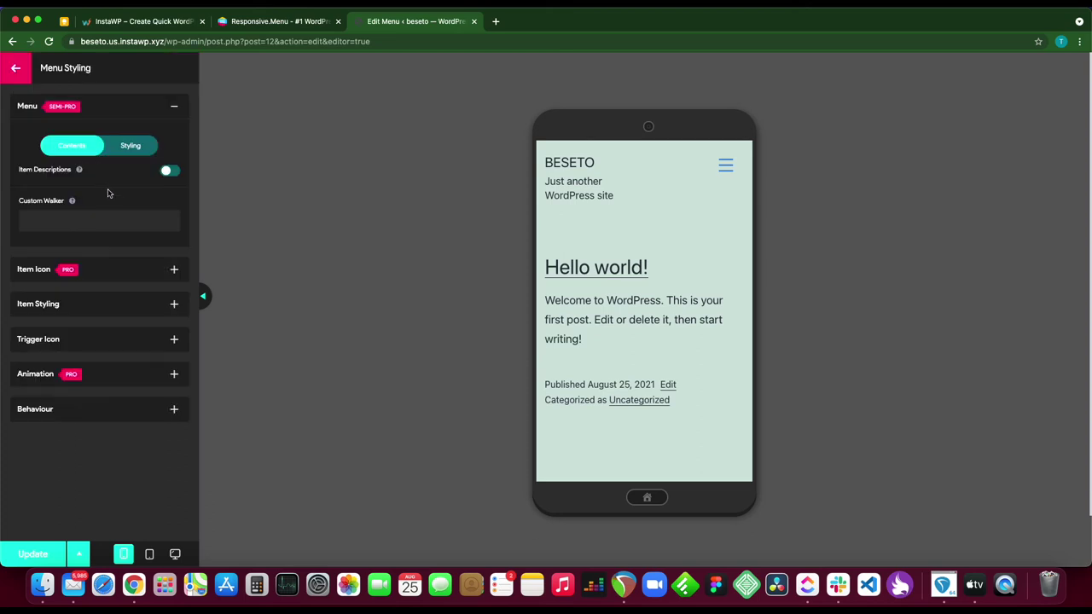
left_click(80, 147)
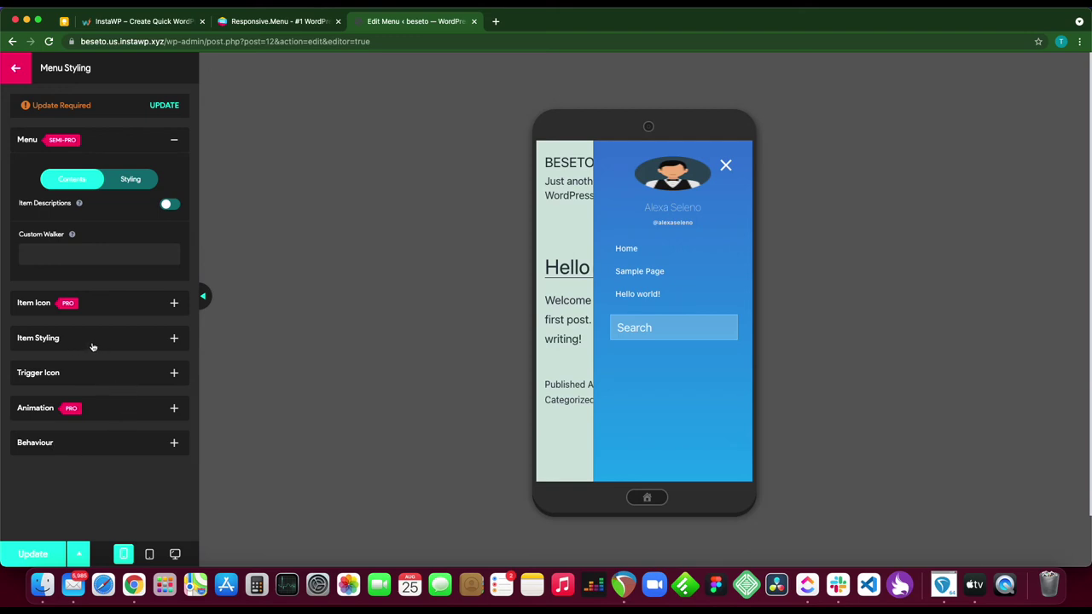
Step: Right-align the text of the top-level menu items in Item Styling, and return to the main settings list
left_click(170, 340)
scroll(81, 390, "down", 3)
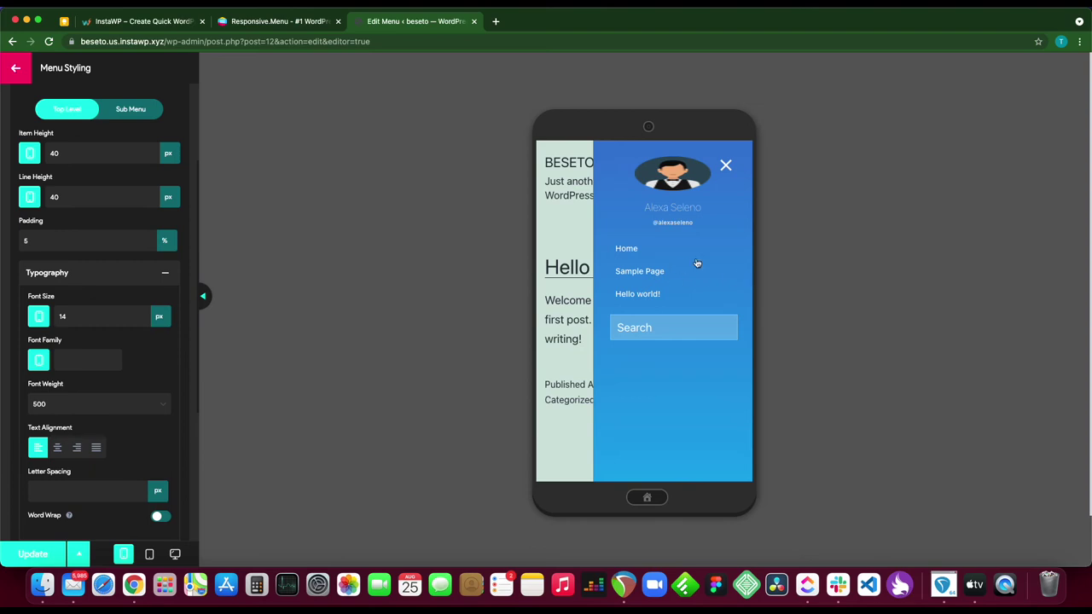
left_click(77, 446)
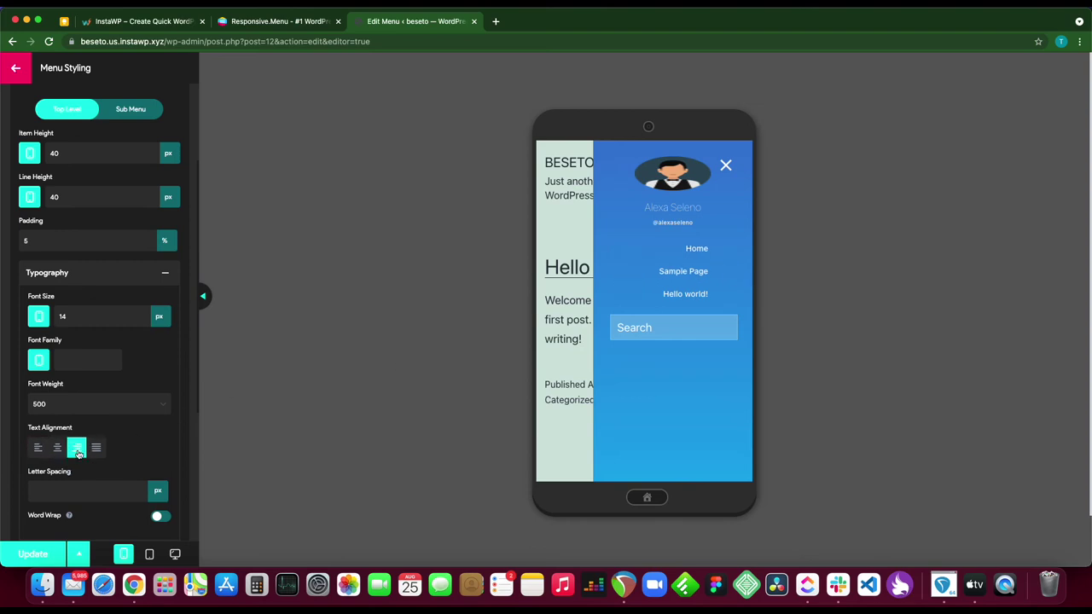
scroll(109, 320, "up", 3)
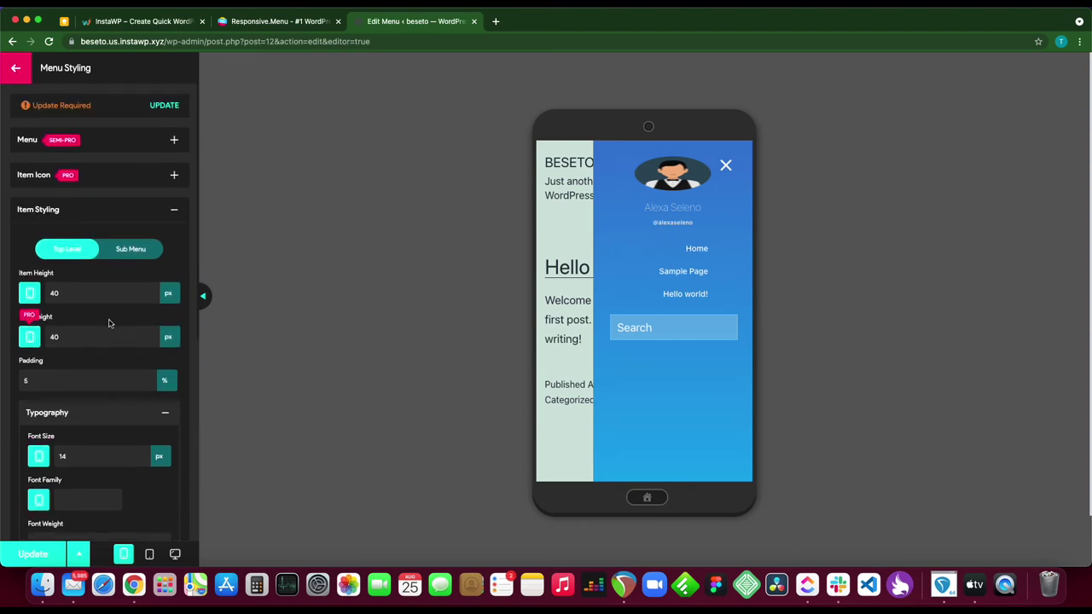
left_click(176, 212)
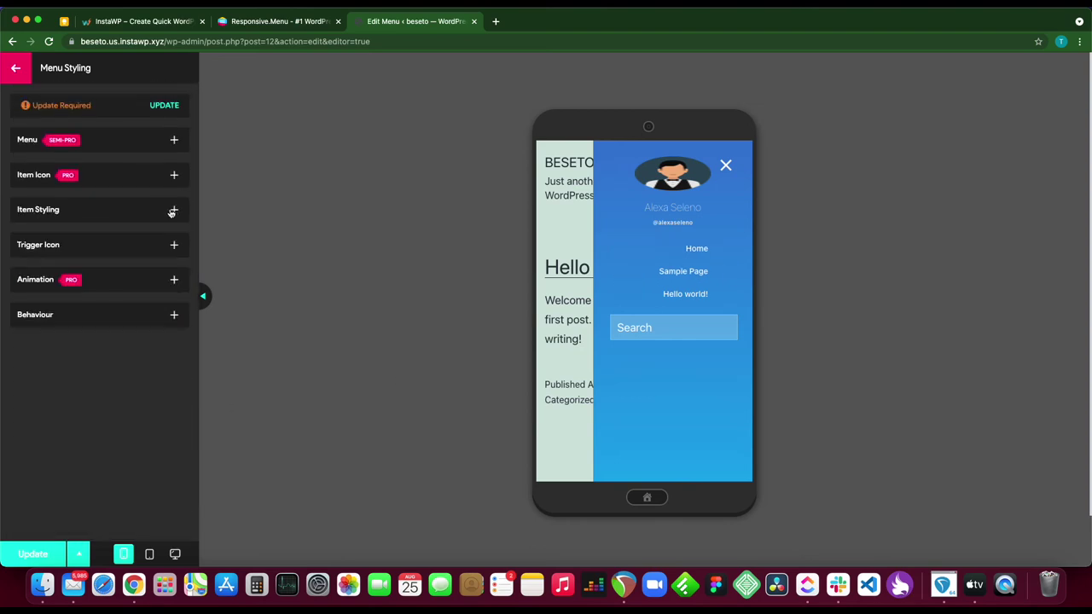
left_click(16, 81)
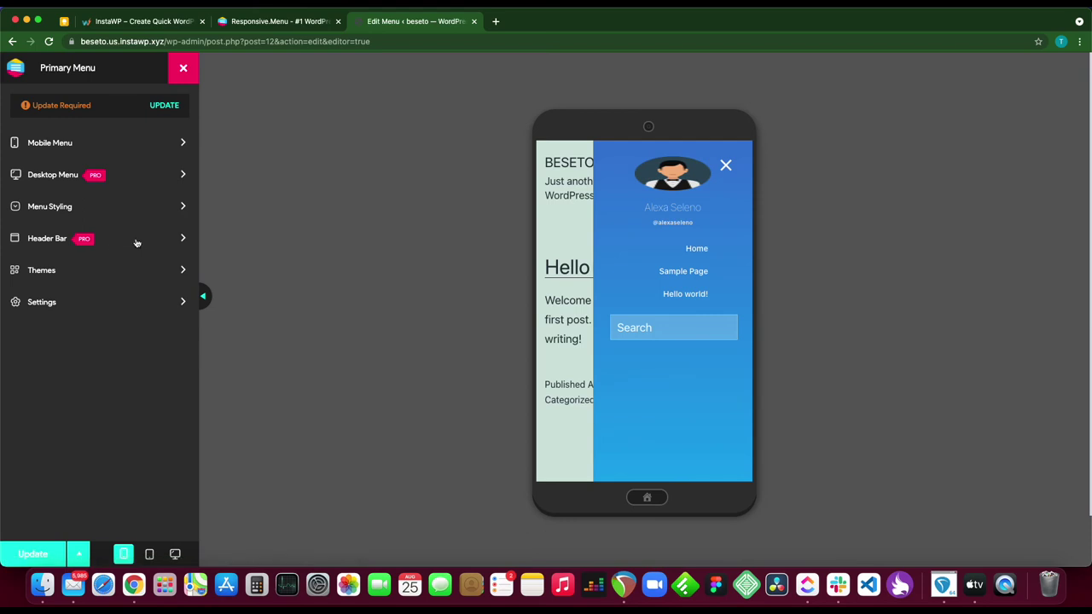
Step: Review the Themes details and the menu's General Settings, and return to the Settings list
left_click(89, 269)
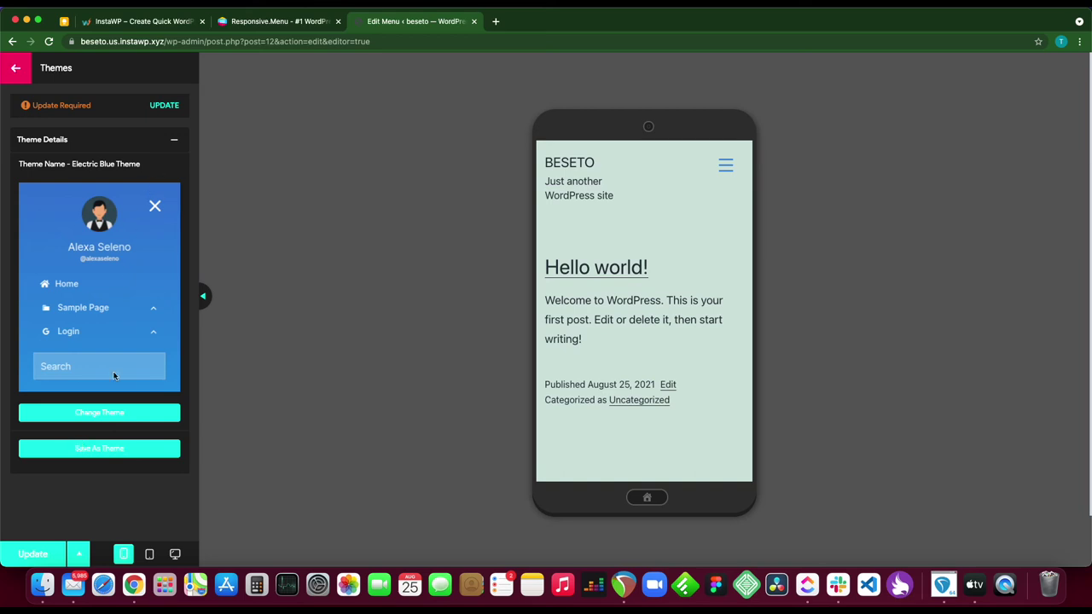
left_click(16, 67)
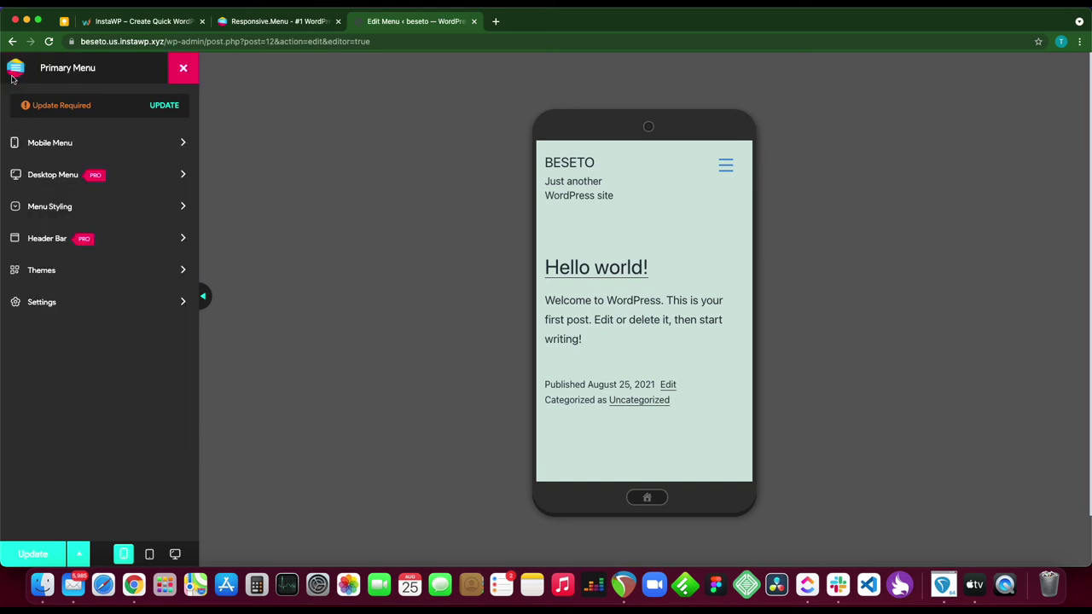
left_click(92, 306)
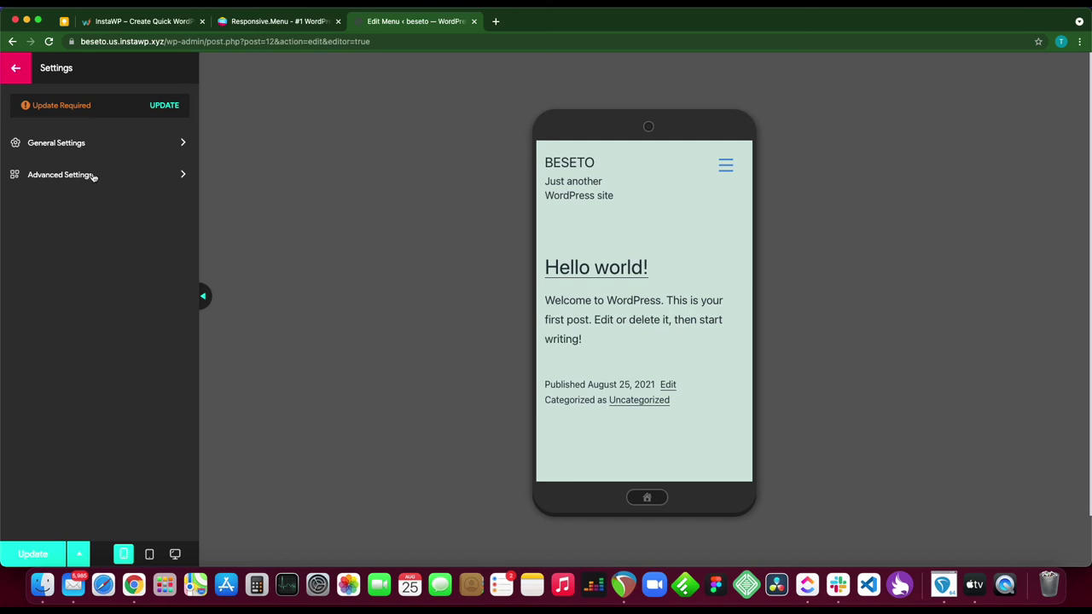
left_click(165, 141)
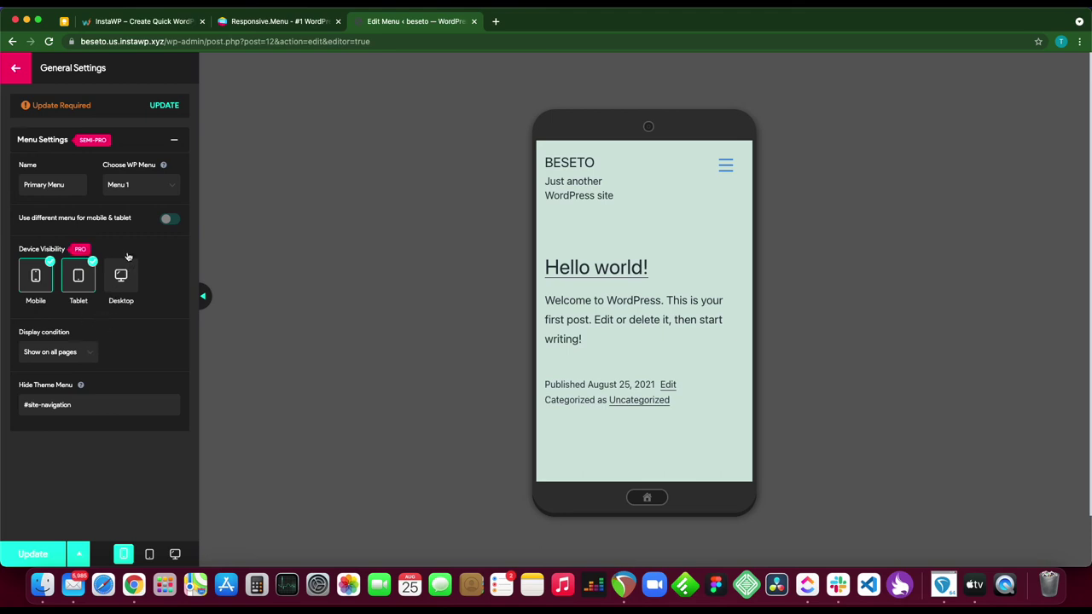
left_click(15, 68)
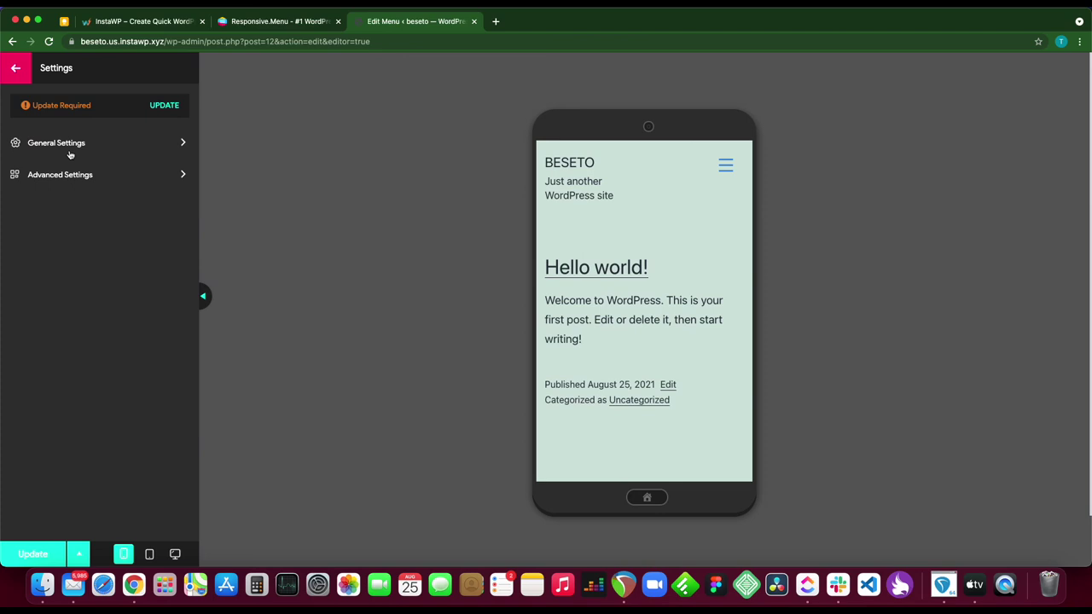
Step: Set the menu breakpoint to 800 px in Advanced Settings, save it, and compare the desktop and phone previews
left_click(90, 176)
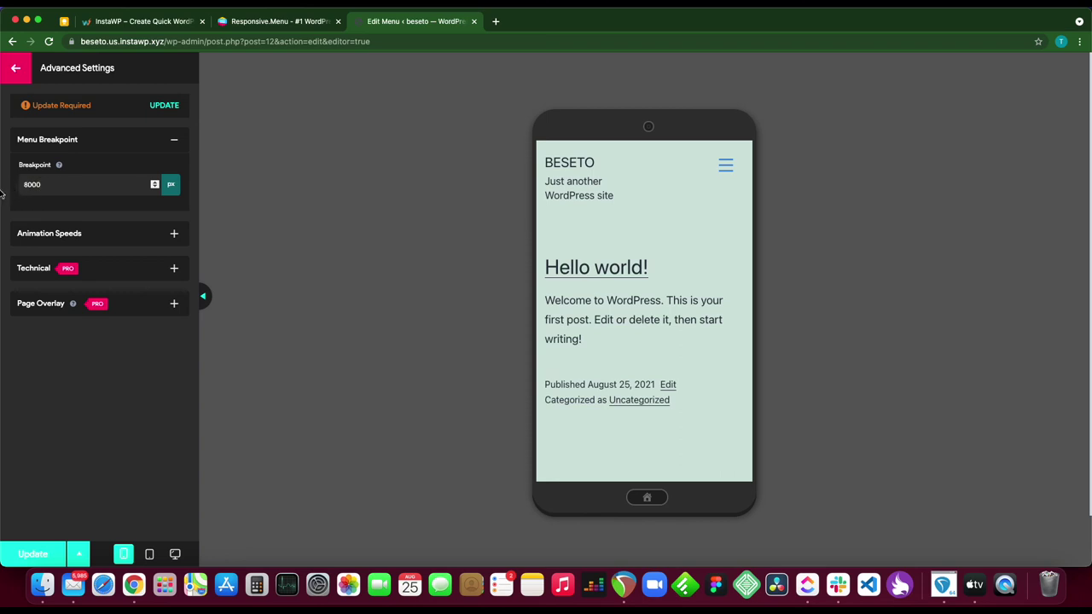
left_click(33, 555)
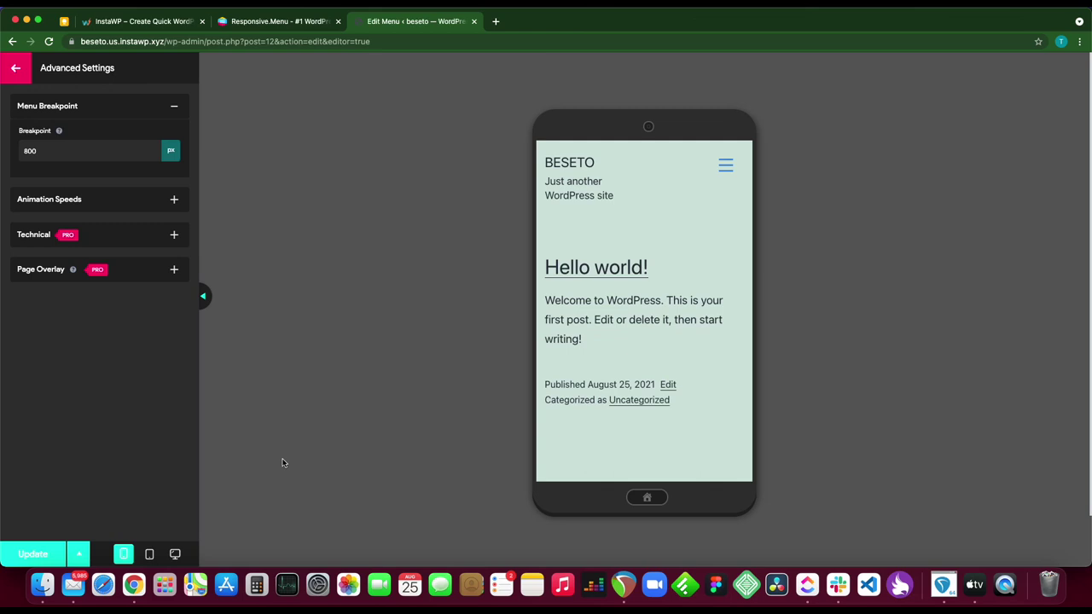
left_click(175, 554)
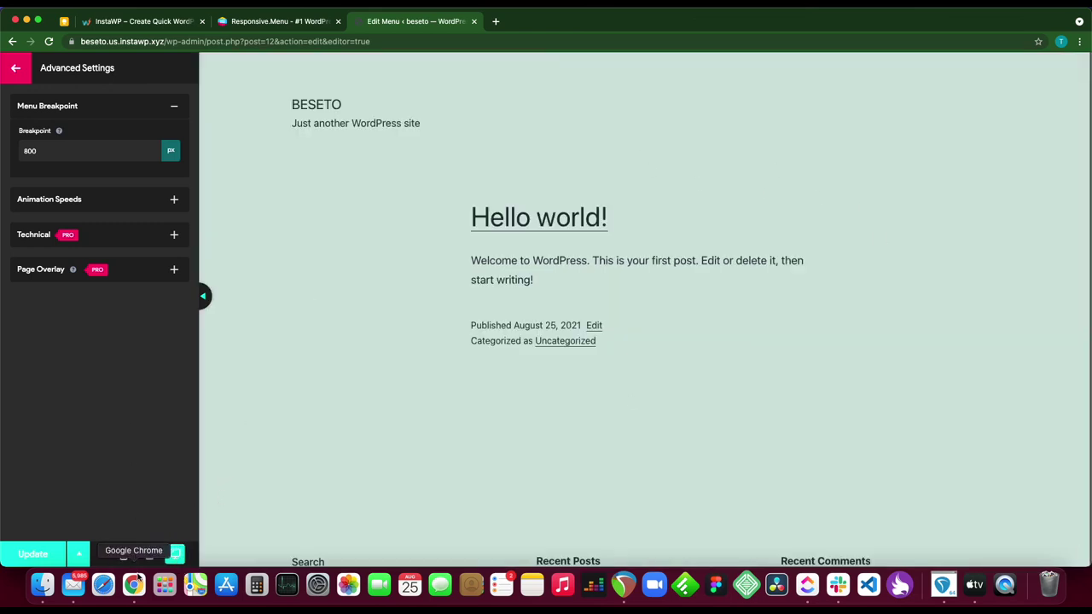
left_click(124, 554)
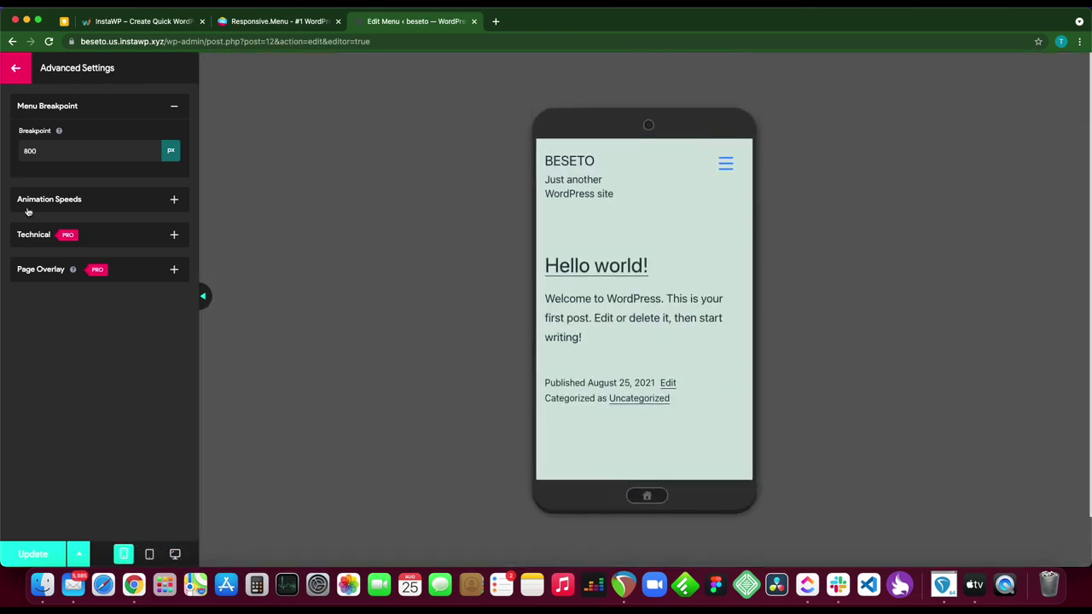
Step: Set the menu breakpoint to 8000 px and save the menu
left_click(52, 153)
type("0")
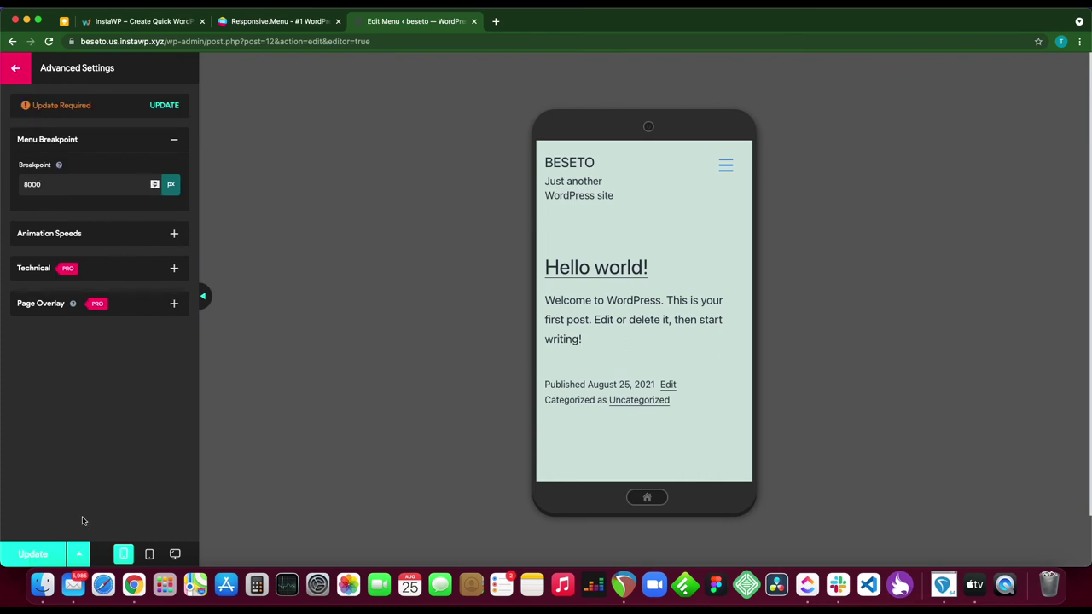
left_click(34, 554)
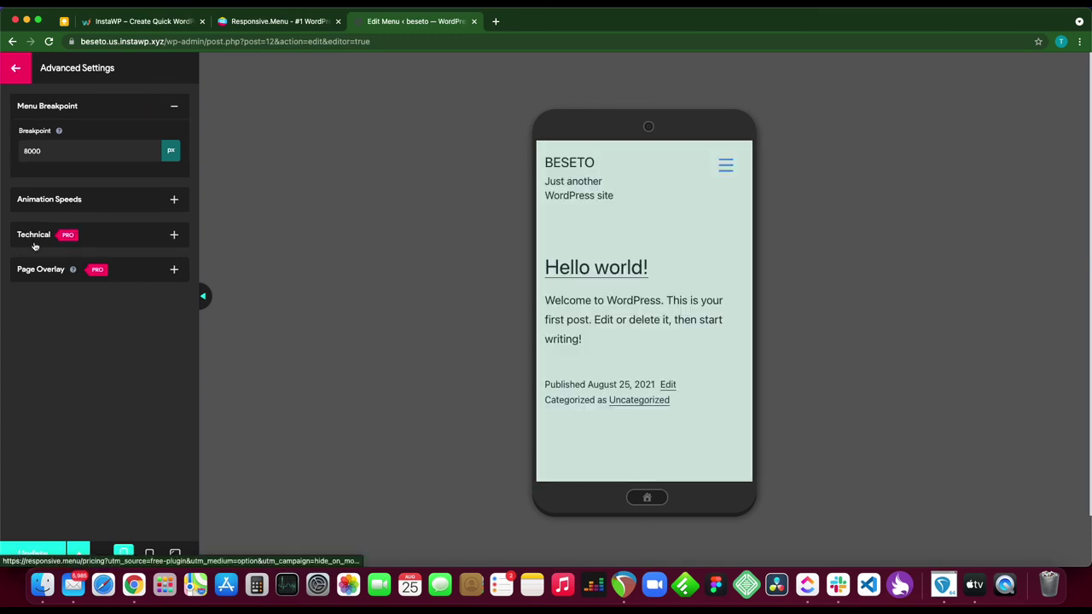
Step: Review the Animation Speeds and Technical options in Advanced Settings, and collapse both sections
left_click(174, 200)
left_click(175, 139)
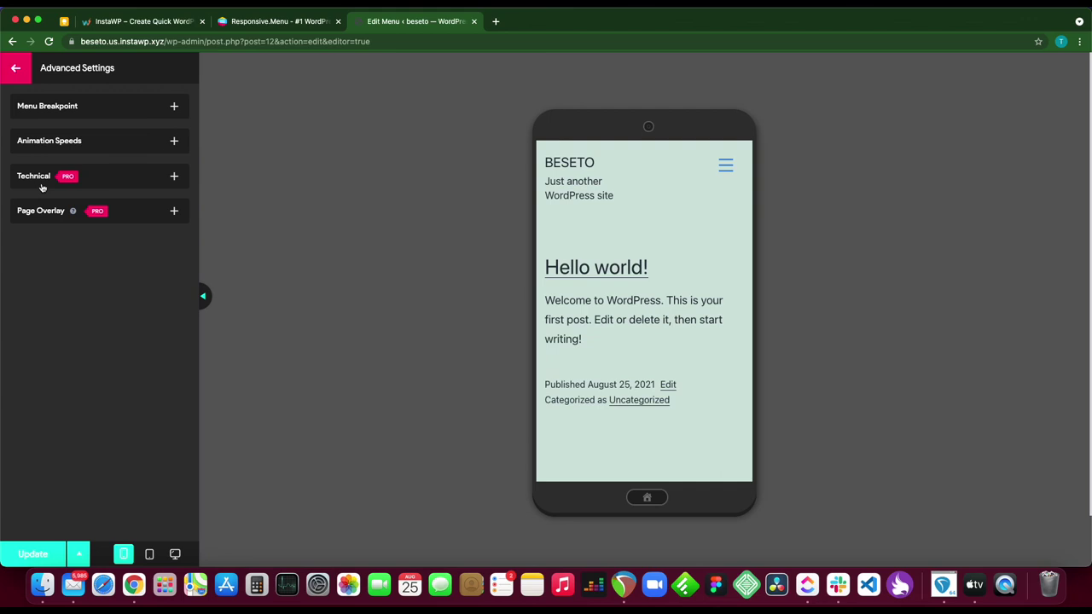
left_click(171, 178)
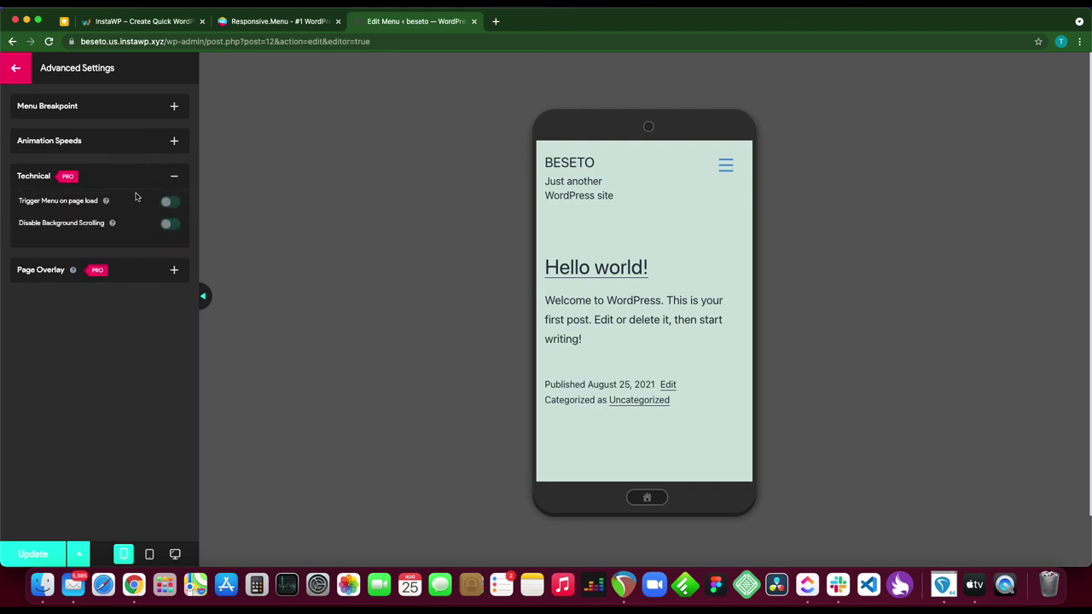
left_click(174, 179)
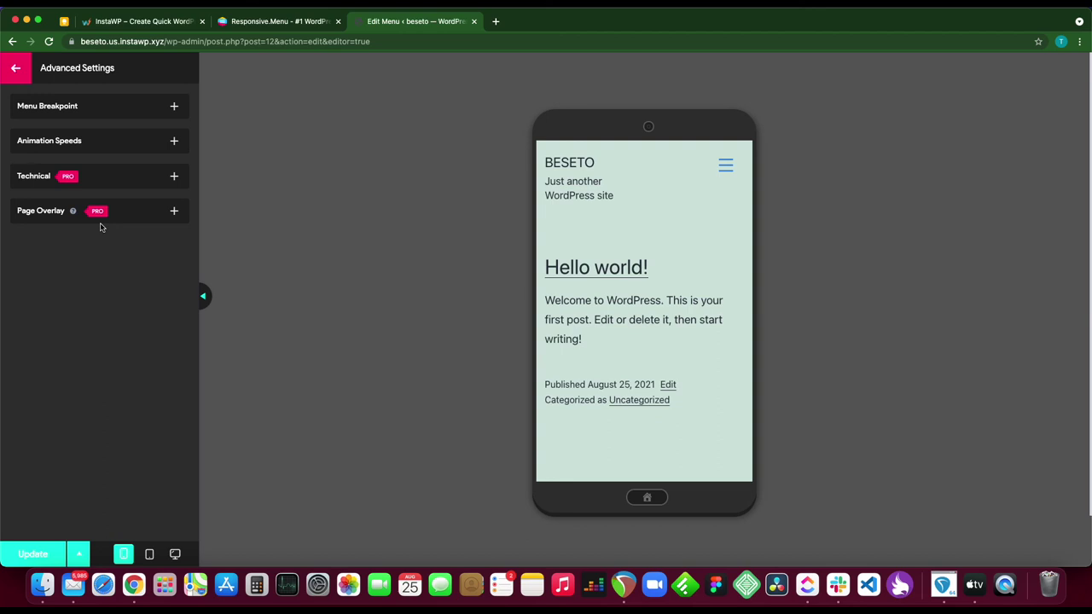
Step: Save the menu and close its editor to return to the Responsive Menu list
left_click(34, 555)
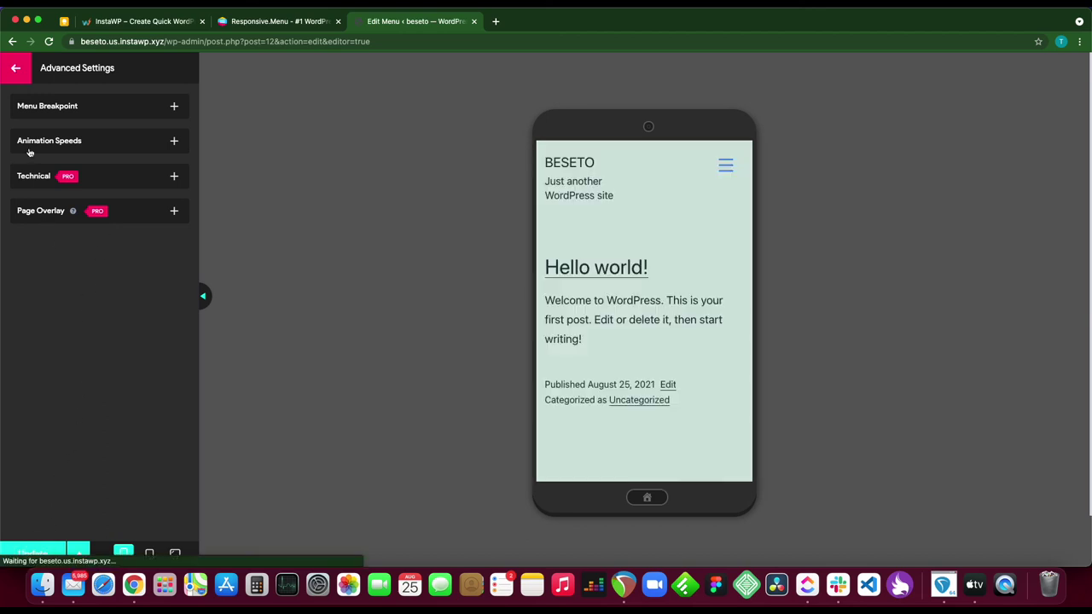
left_click(14, 69)
left_click(15, 70)
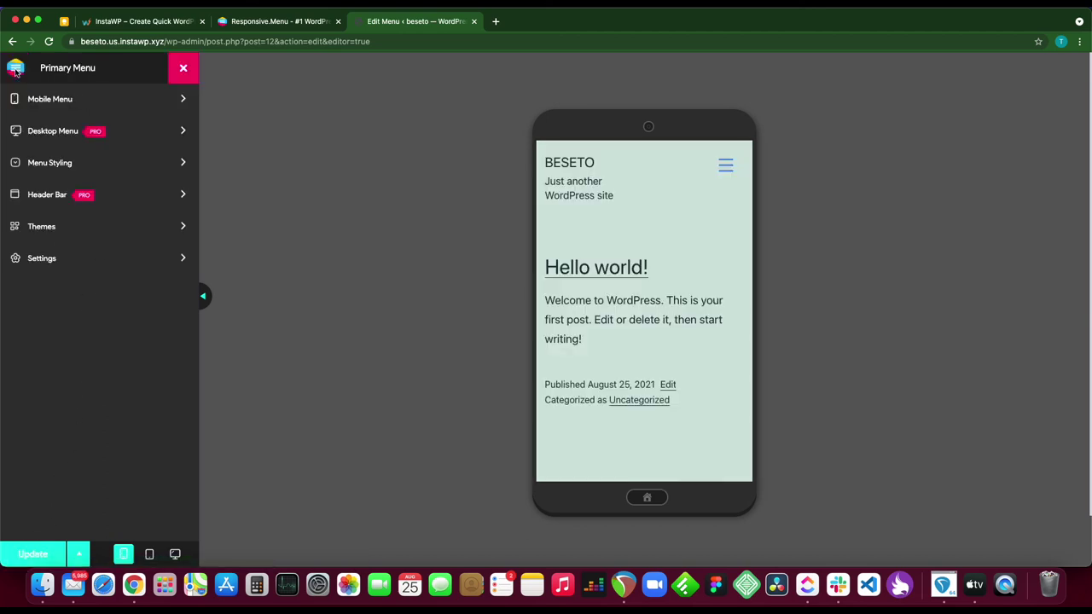
left_click(191, 75)
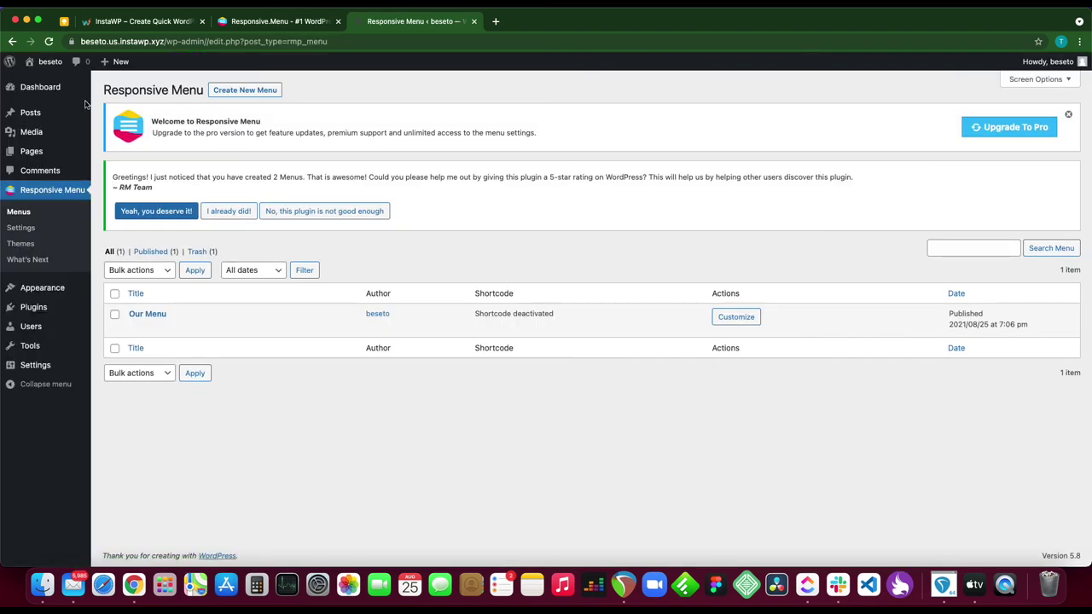
Step: Visit the live site, open Sample Page from the hamburger menu, and look over the page
mouse_move(53, 64)
left_click(54, 86)
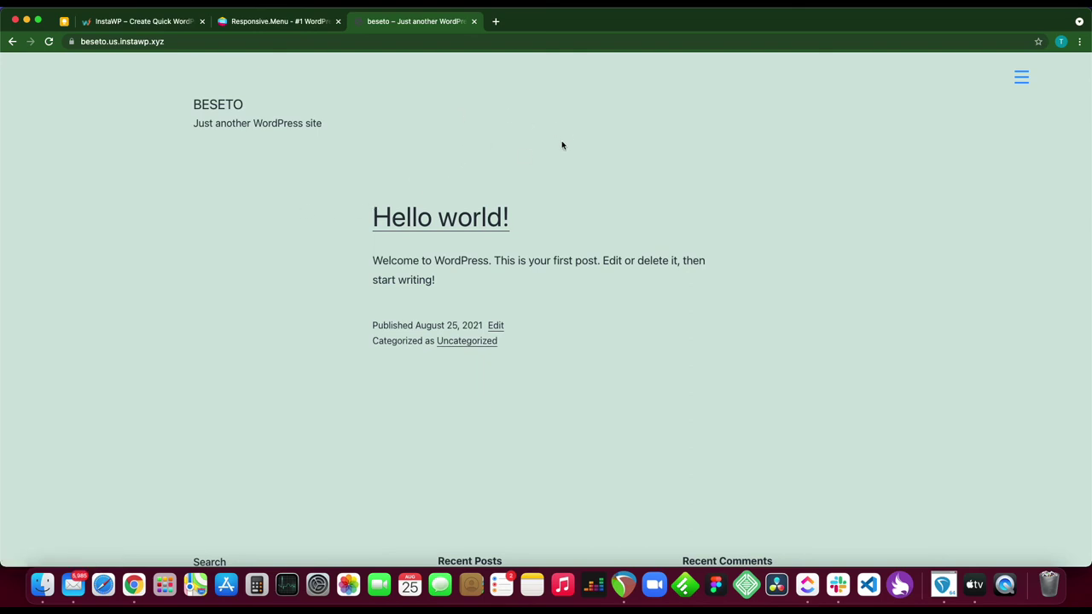
left_click(1021, 79)
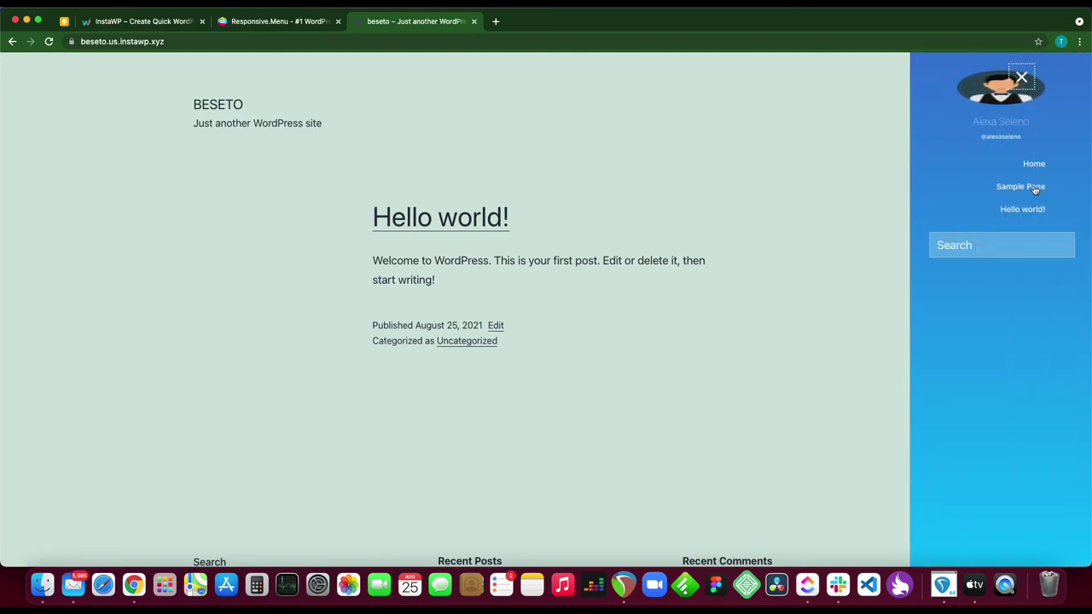
left_click(1034, 188)
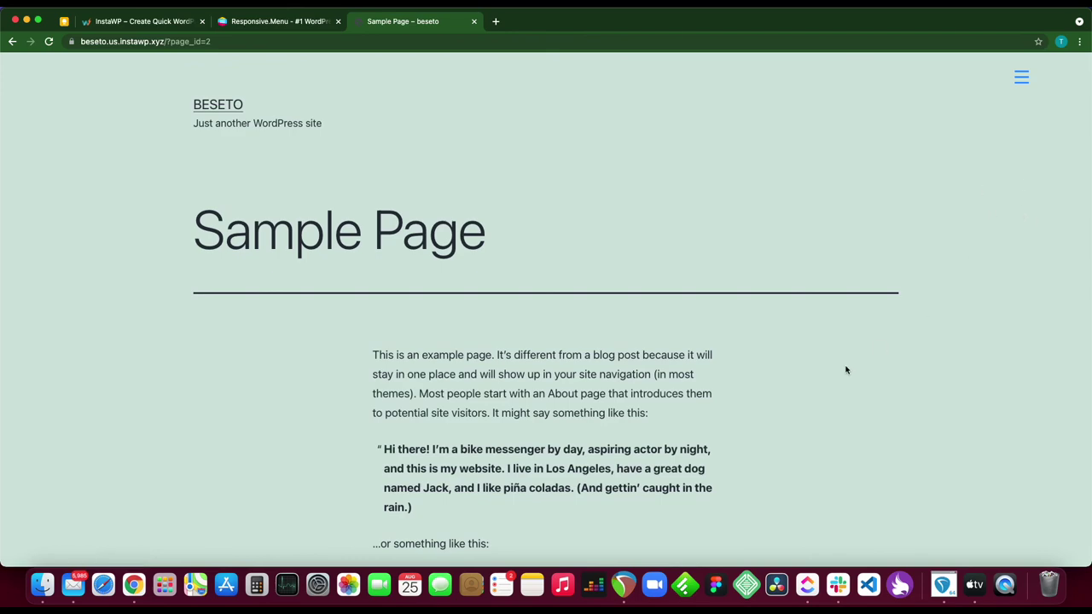
scroll(845, 370, "down", 2)
scroll(514, 236, "up", 2)
Step: Narrow the browser window to phone width and open the hamburger menu on Sample Page
left_click_drag(1, 247, 879, 304)
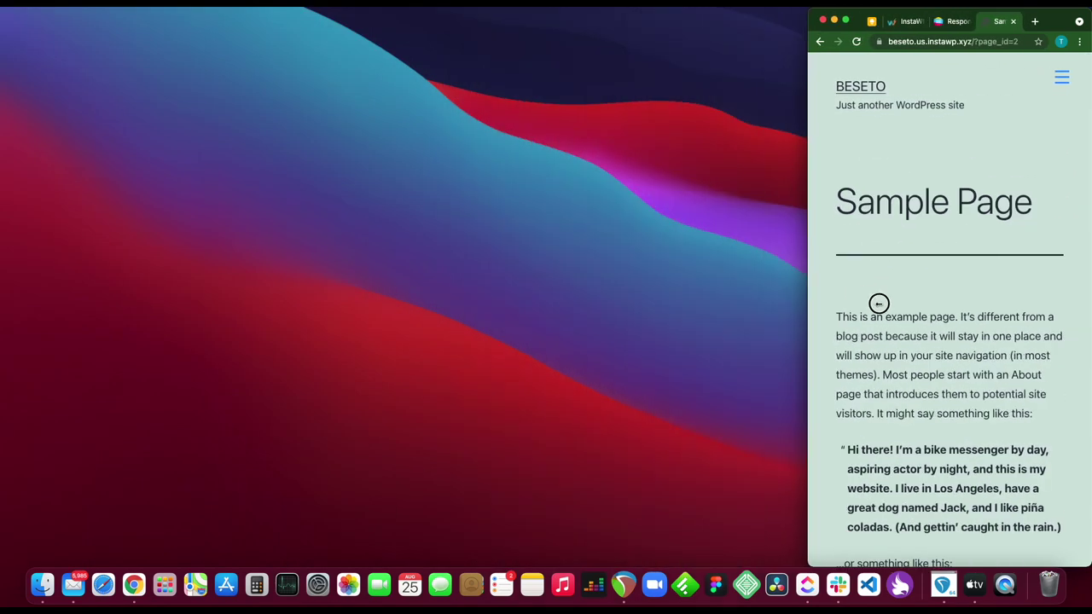
left_click(1061, 77)
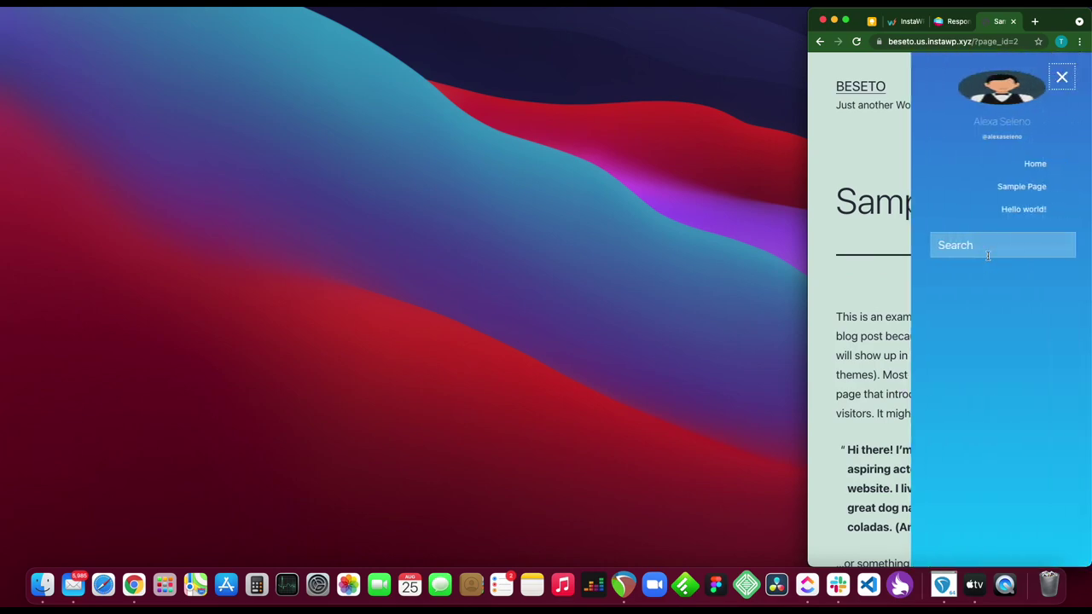